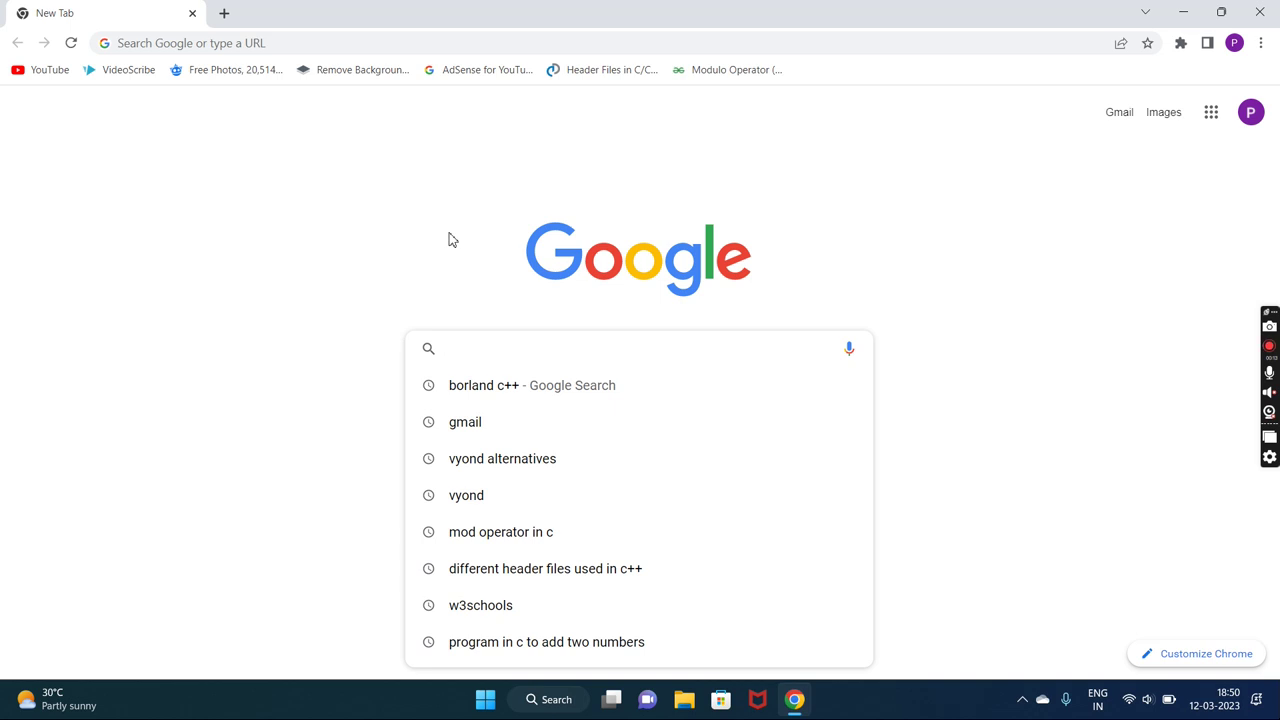
# Step: Search Google for "borland c++" and open the Developer Insider article on downloading and installing the compiler
pyautogui.write('bo')
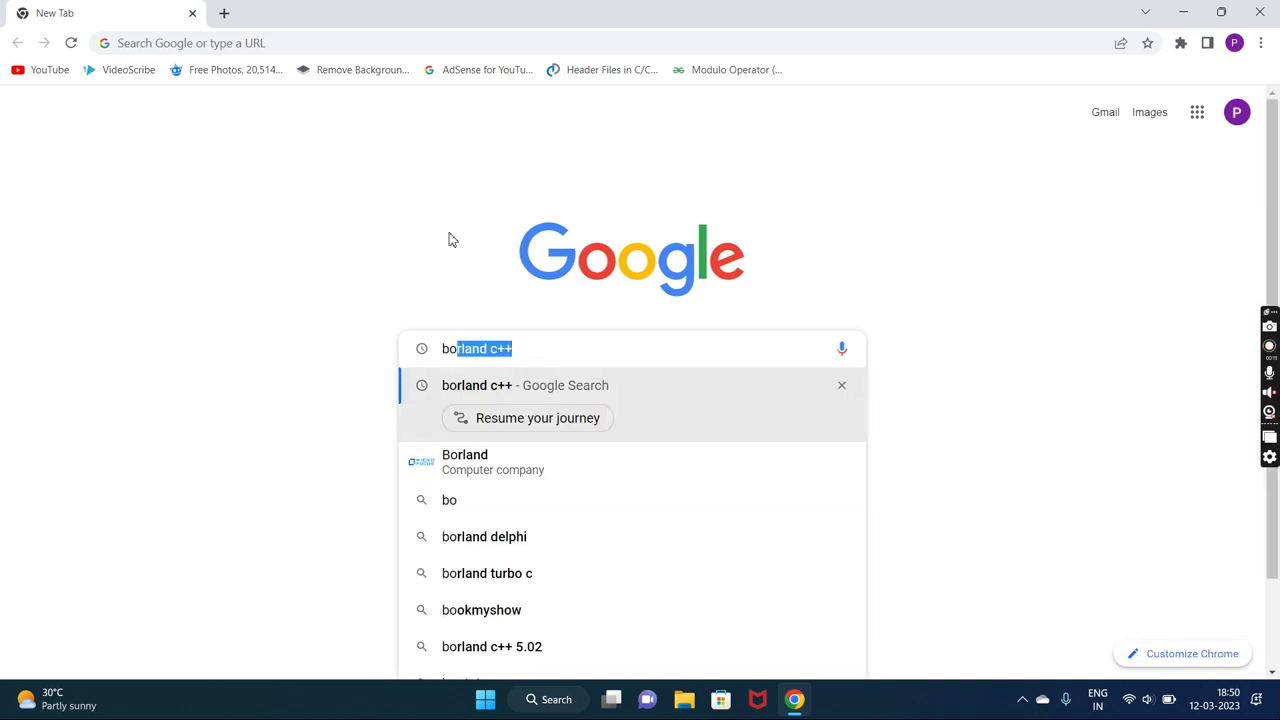
pyautogui.write('r')
pyautogui.click(509, 391)
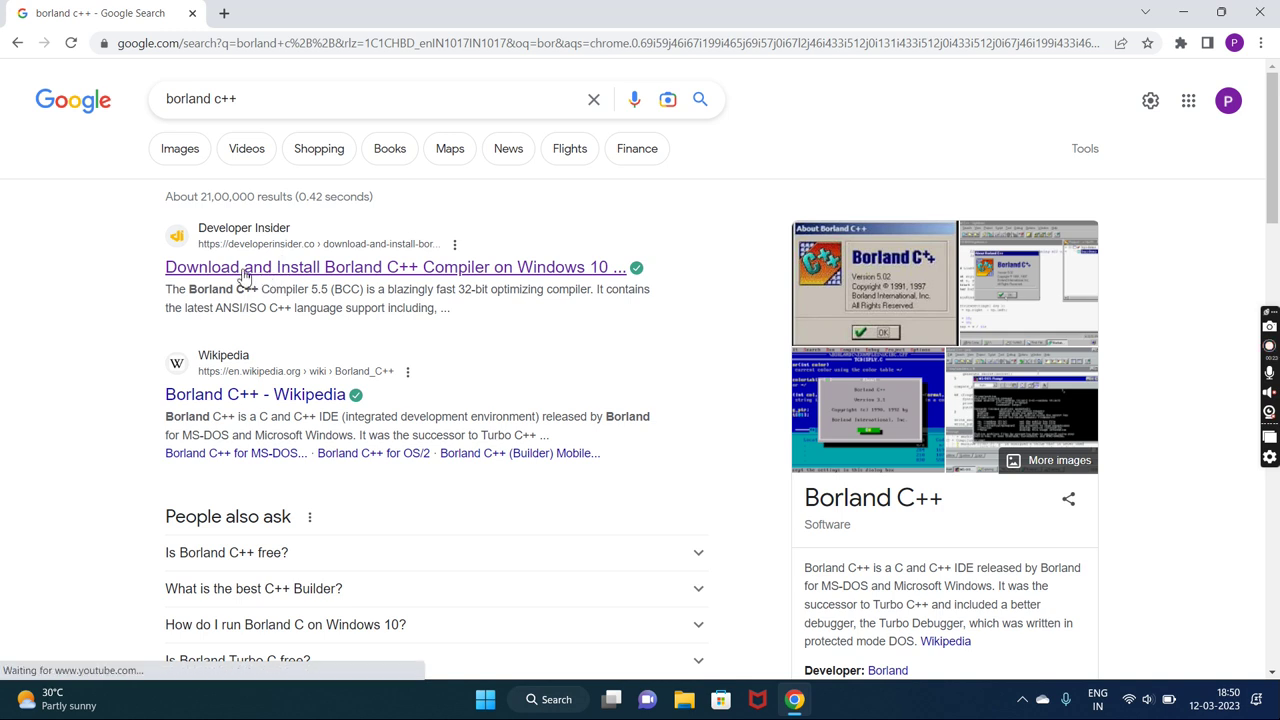
pyautogui.click(320, 270)
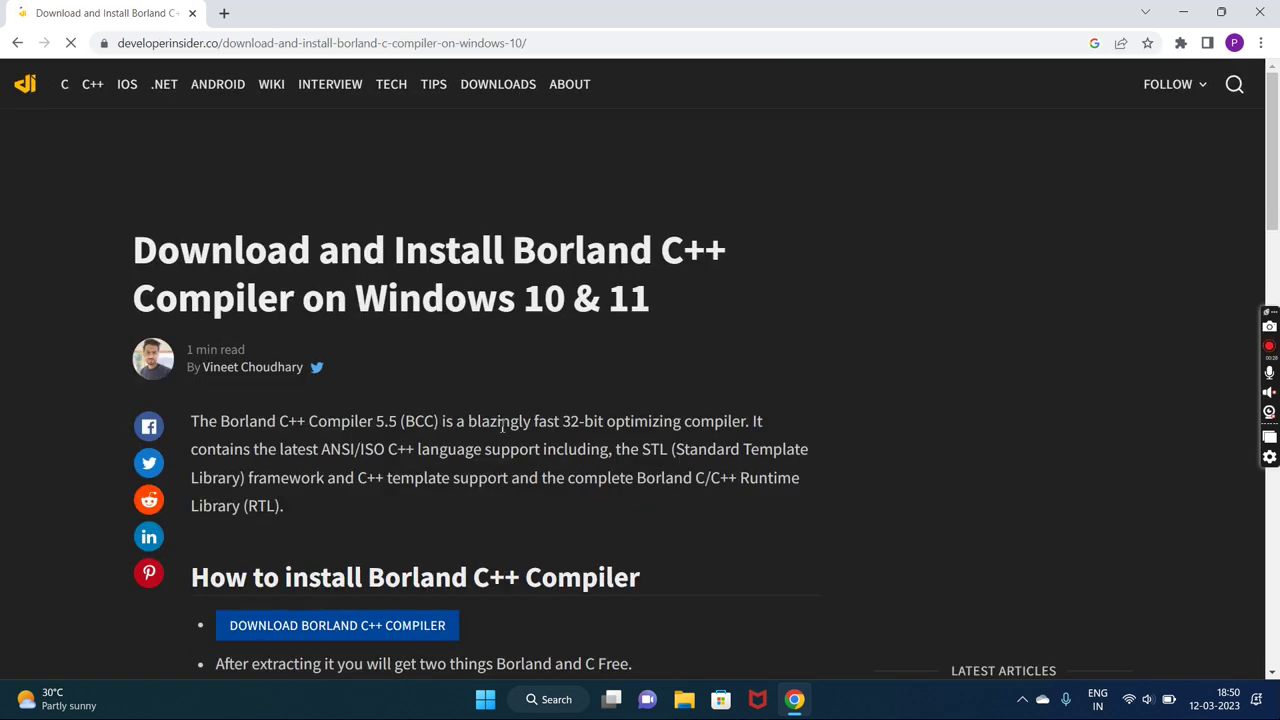
# Step: Download the Borland C++ compiler ZIP archive from the article's installation instructions
pyautogui.scroll(-2, 509, 422)
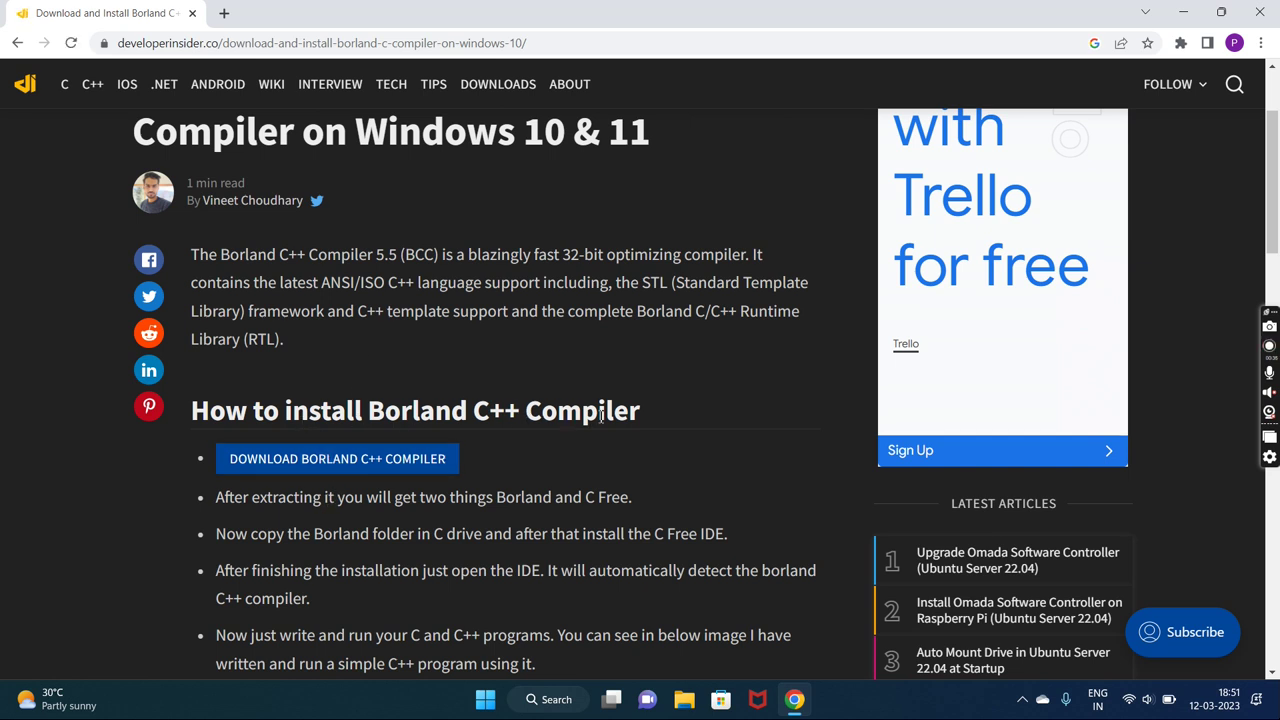
pyautogui.scroll(-2, 543, 459)
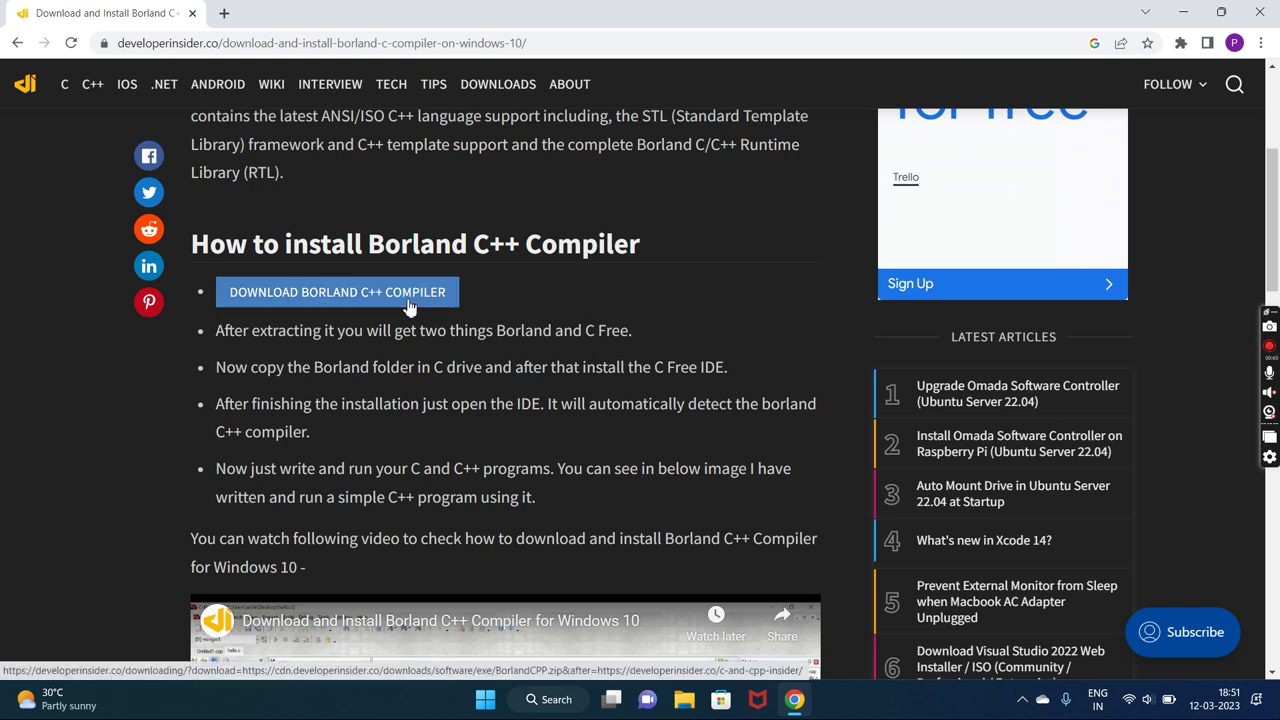
pyautogui.click(327, 298)
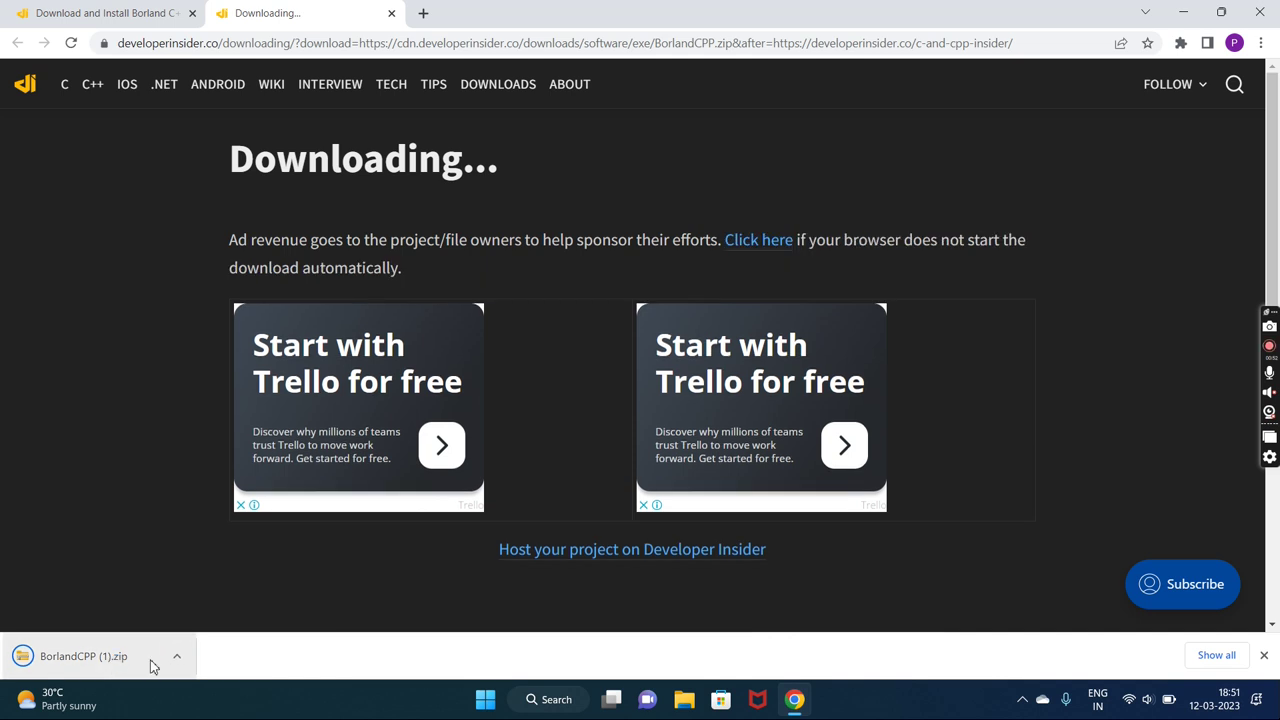
# Step: Switch to File Explorer and open the Downloads folder containing the downloaded BorlandCPP (1) archive
pyautogui.click(176, 656)
pyautogui.click(218, 598)
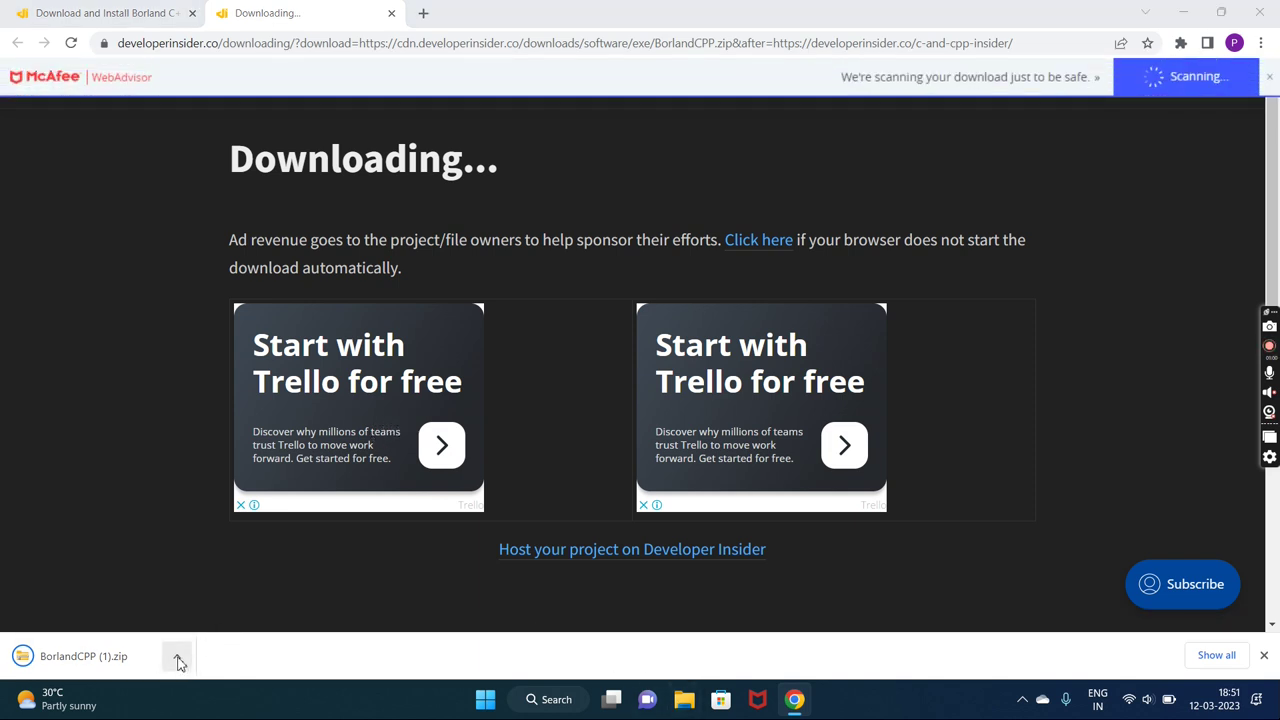
pyautogui.click(176, 657)
pyautogui.click(224, 596)
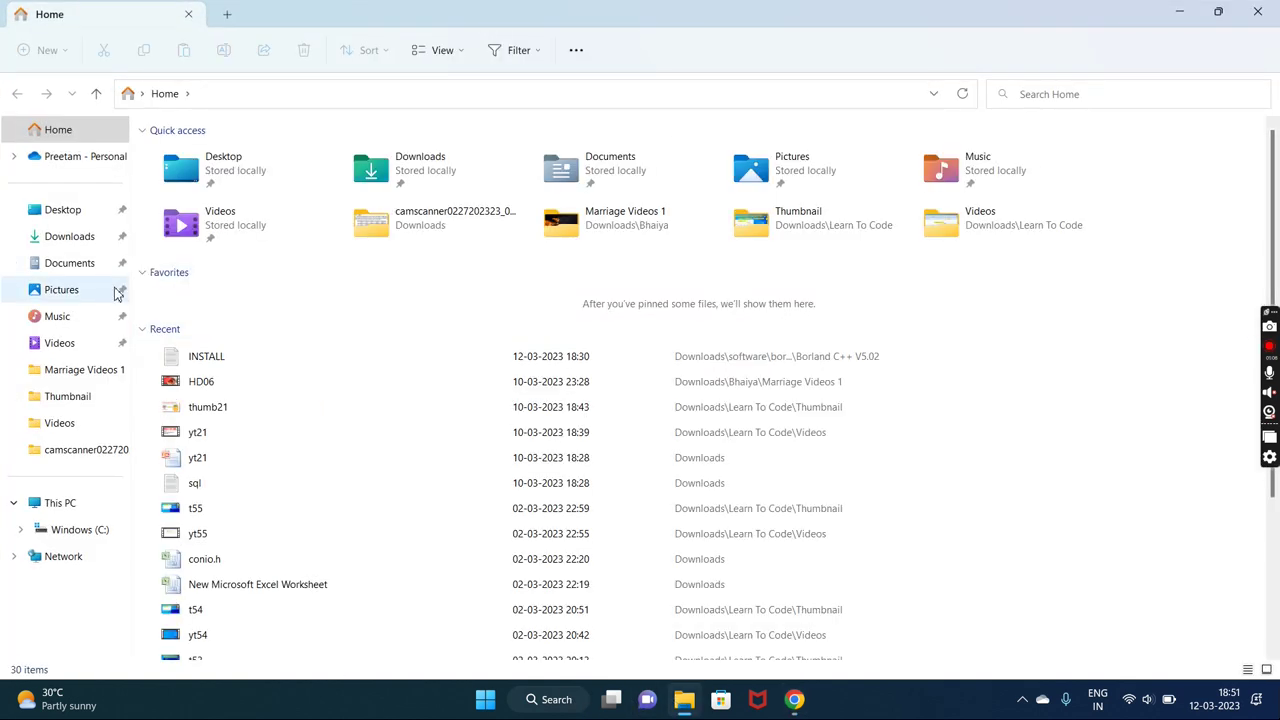
pyautogui.click(69, 237)
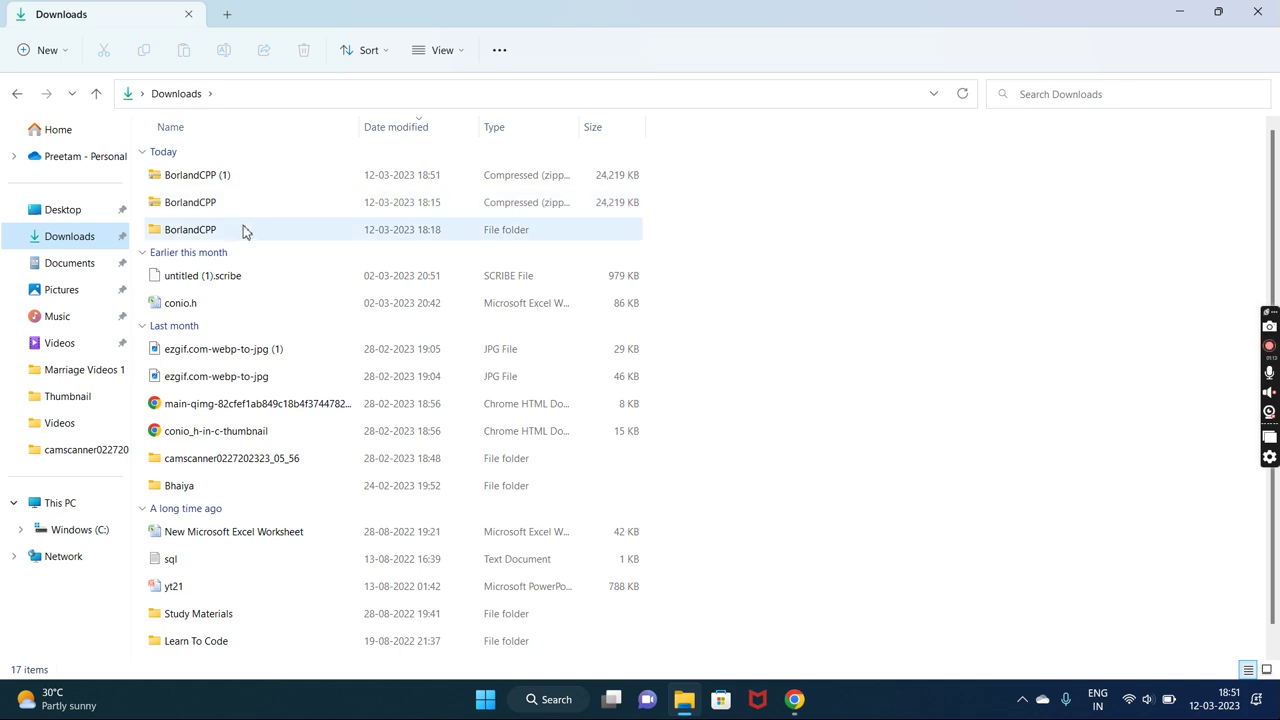
# Step: Extract the BorlandCPP (1) ZIP archive into a BorlandCPP (1) folder in Downloads and close the extracted folder's window
pyautogui.click(217, 177)
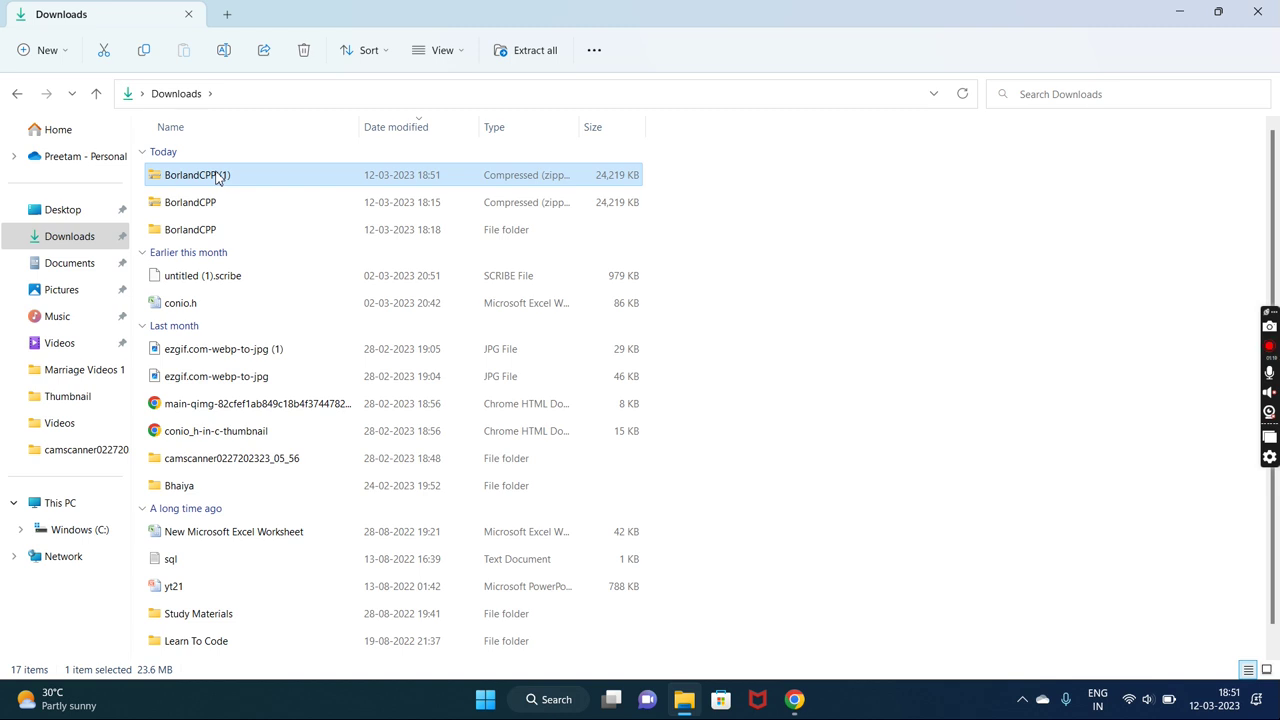
pyautogui.rightClick(217, 177)
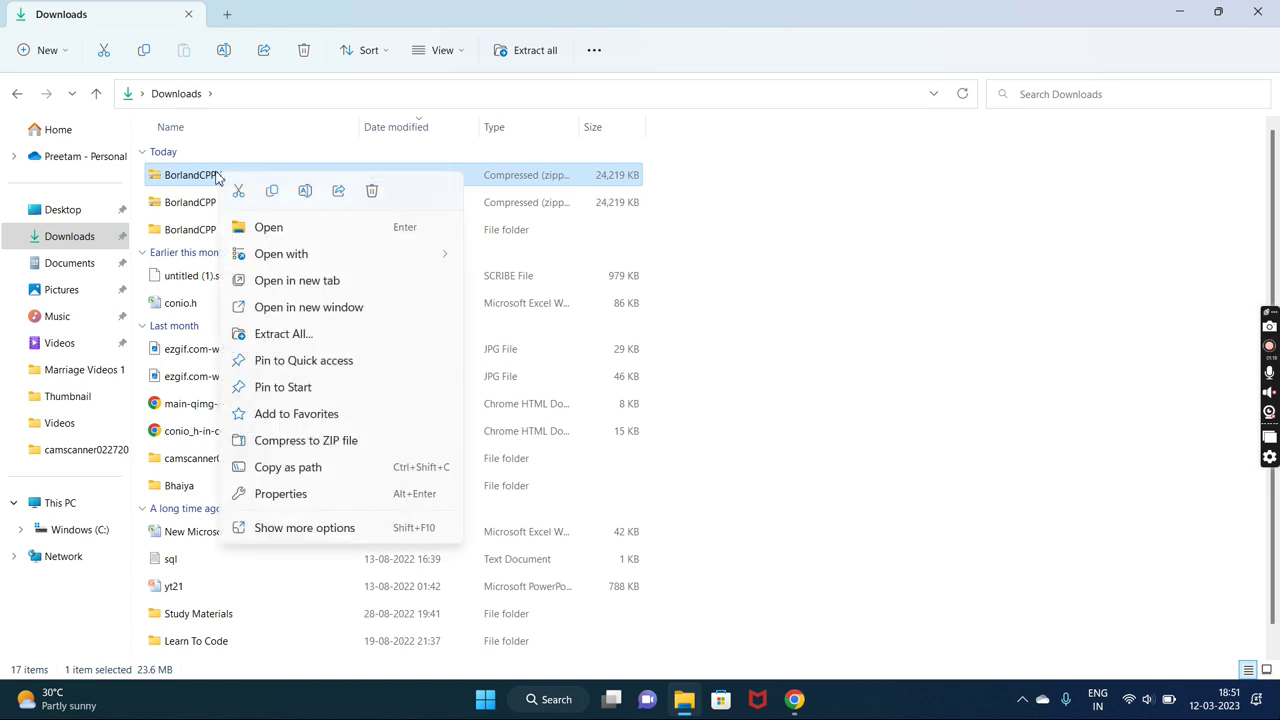
pyautogui.click(283, 334)
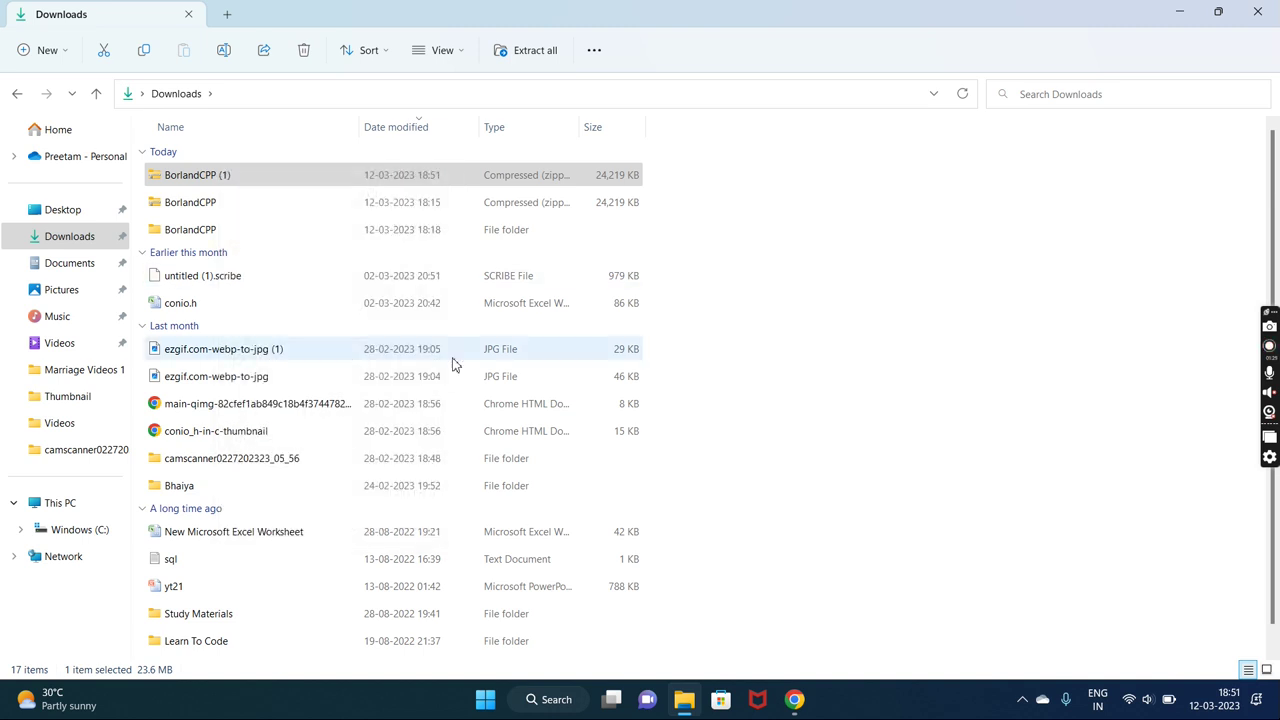
pyautogui.click(791, 517)
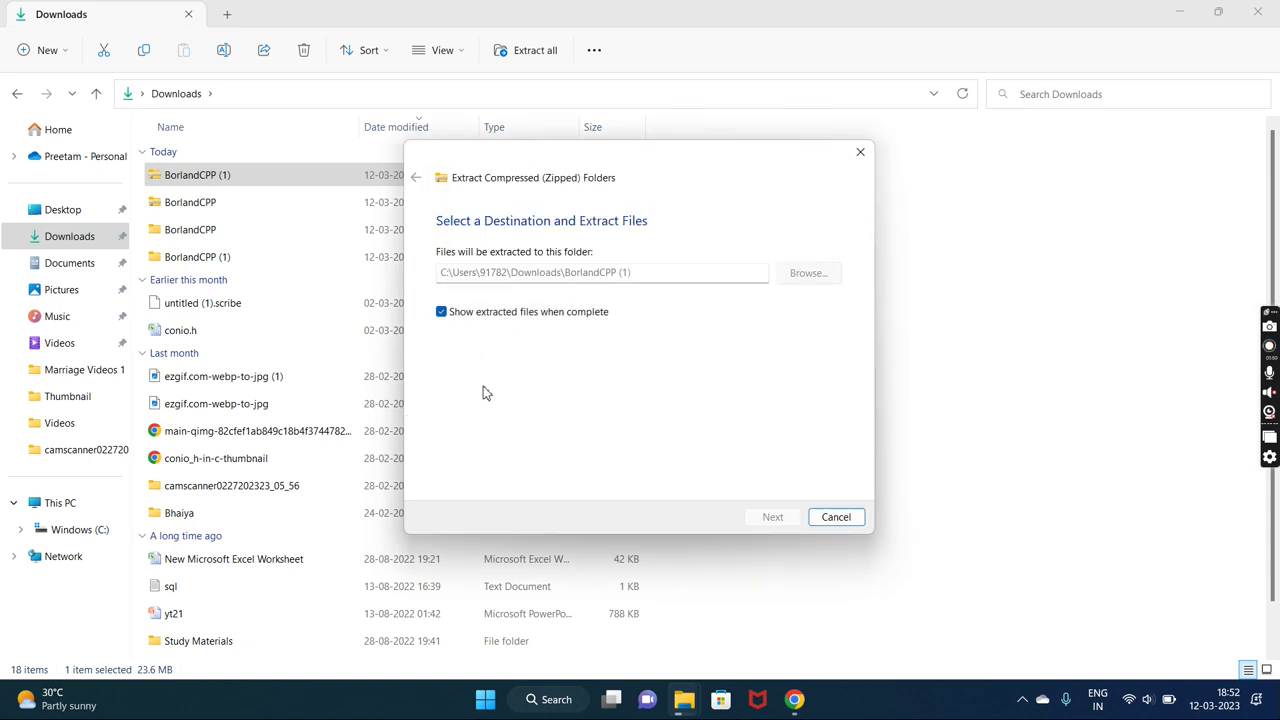
pyautogui.moveTo(601, 176); pyautogui.dragTo(355, 252)
pyautogui.click(661, 169)
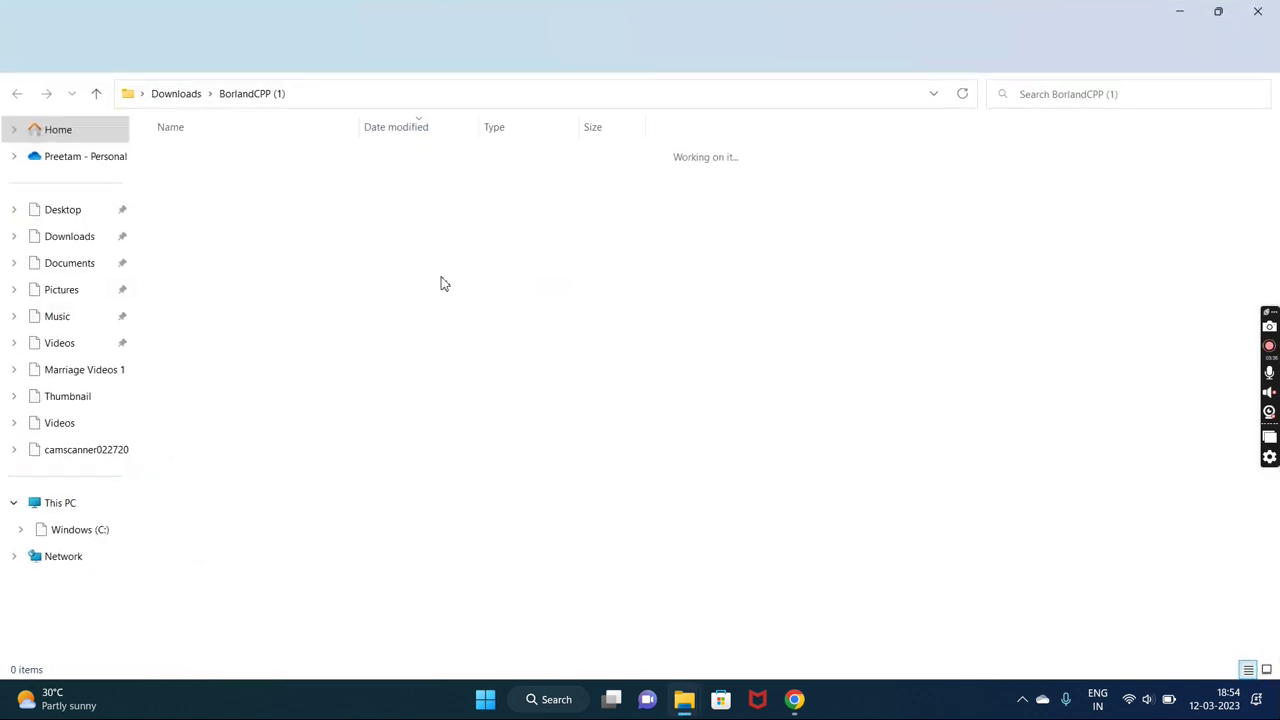
pyautogui.click(1257, 12)
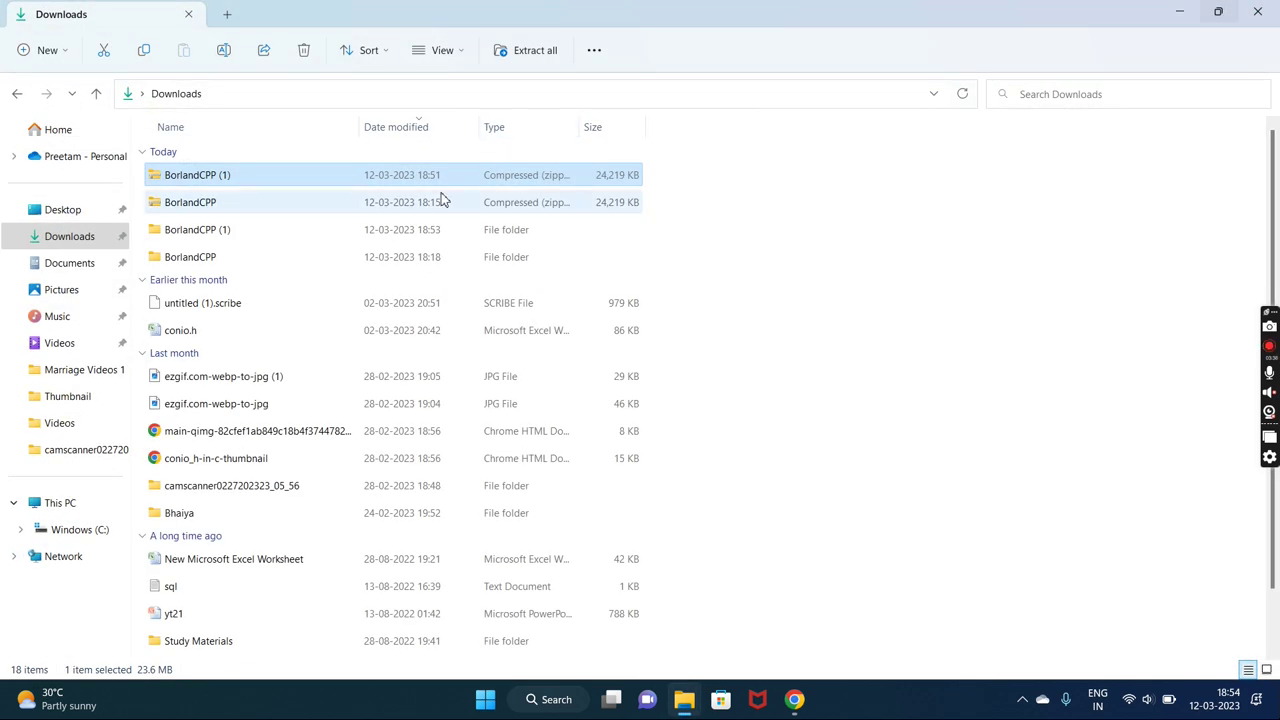
# Step: Open the extracted BorlandCPP (1) folder, check the contents of its Borland C++ folder, and copy that folder
pyautogui.doubleClick(222, 232)
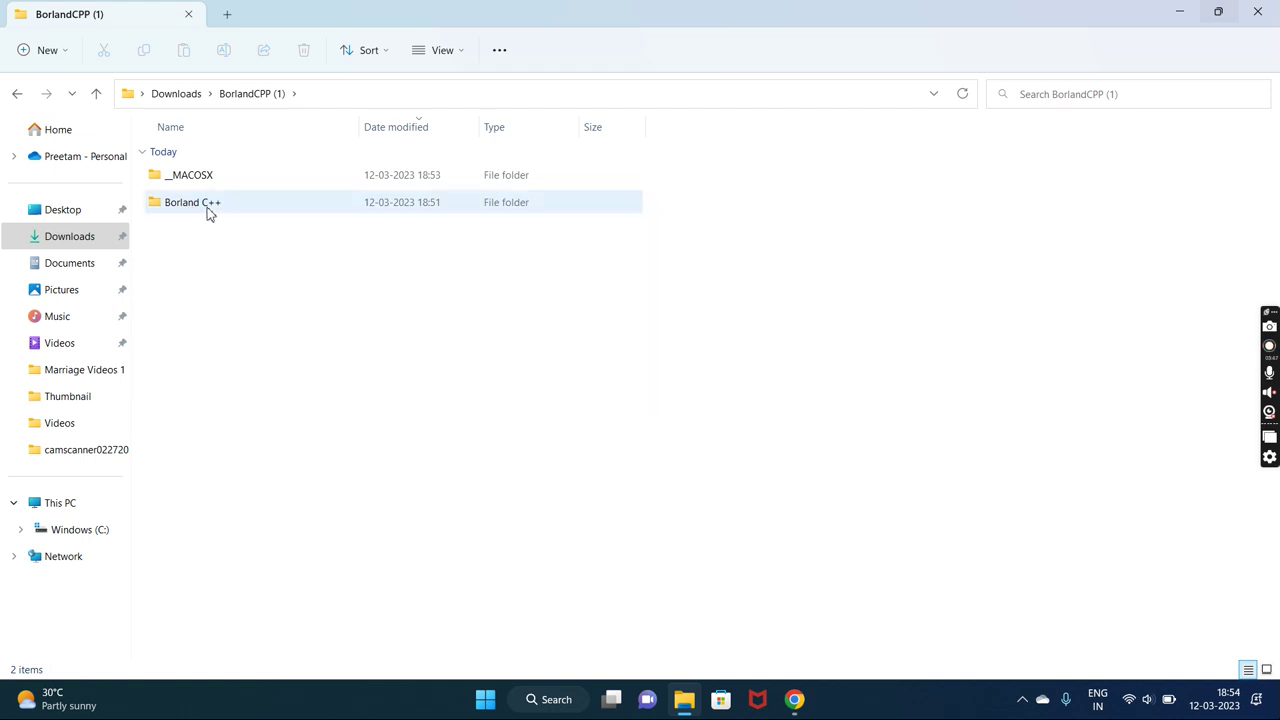
pyautogui.click(200, 212)
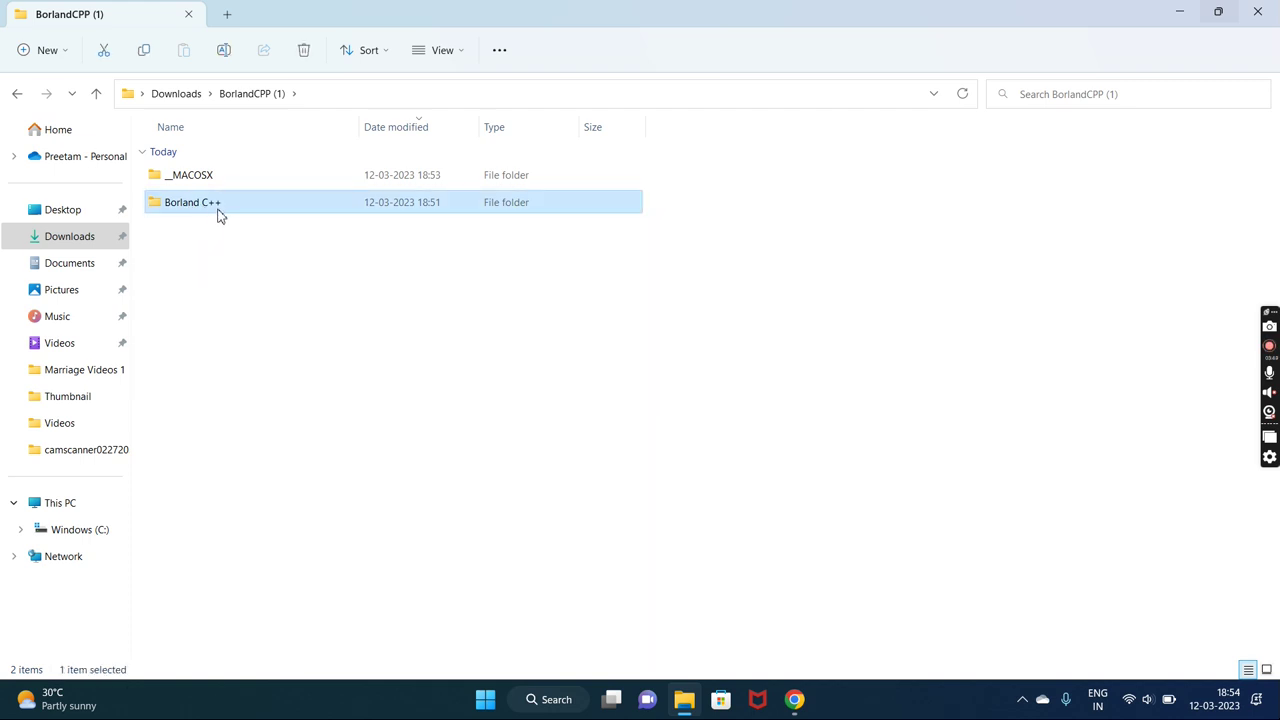
pyautogui.doubleClick(220, 210)
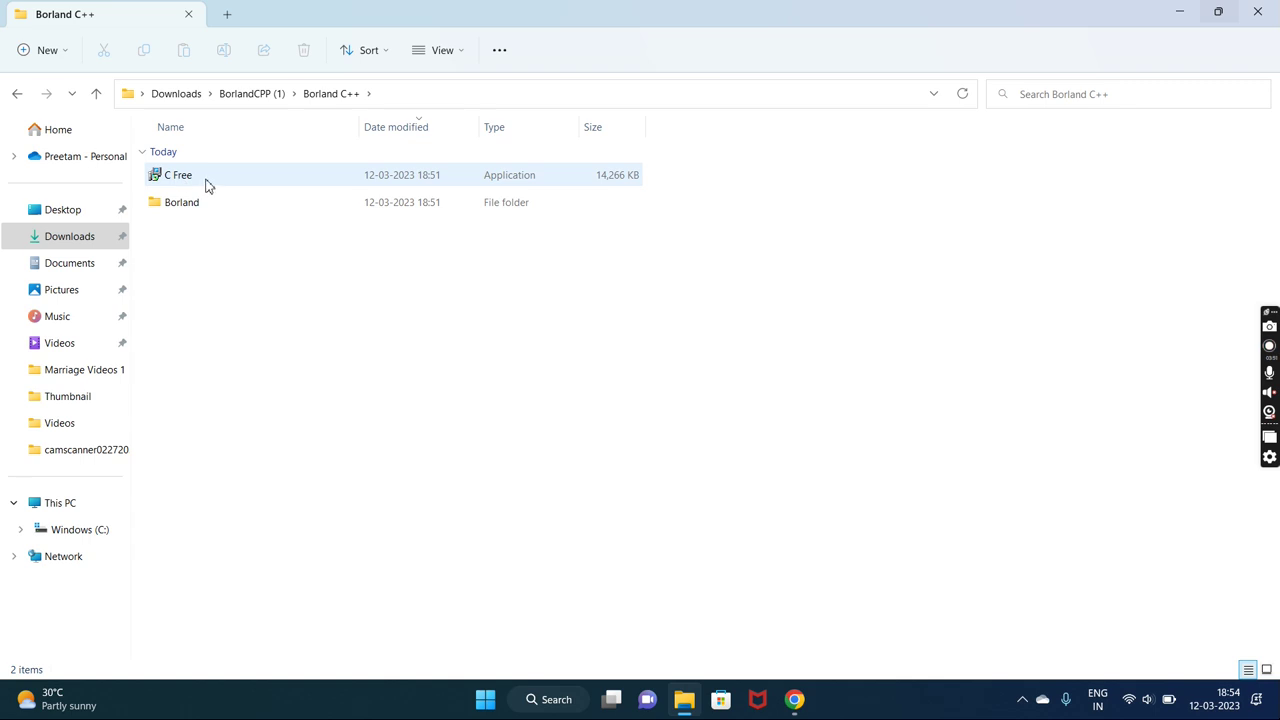
pyautogui.click(17, 93)
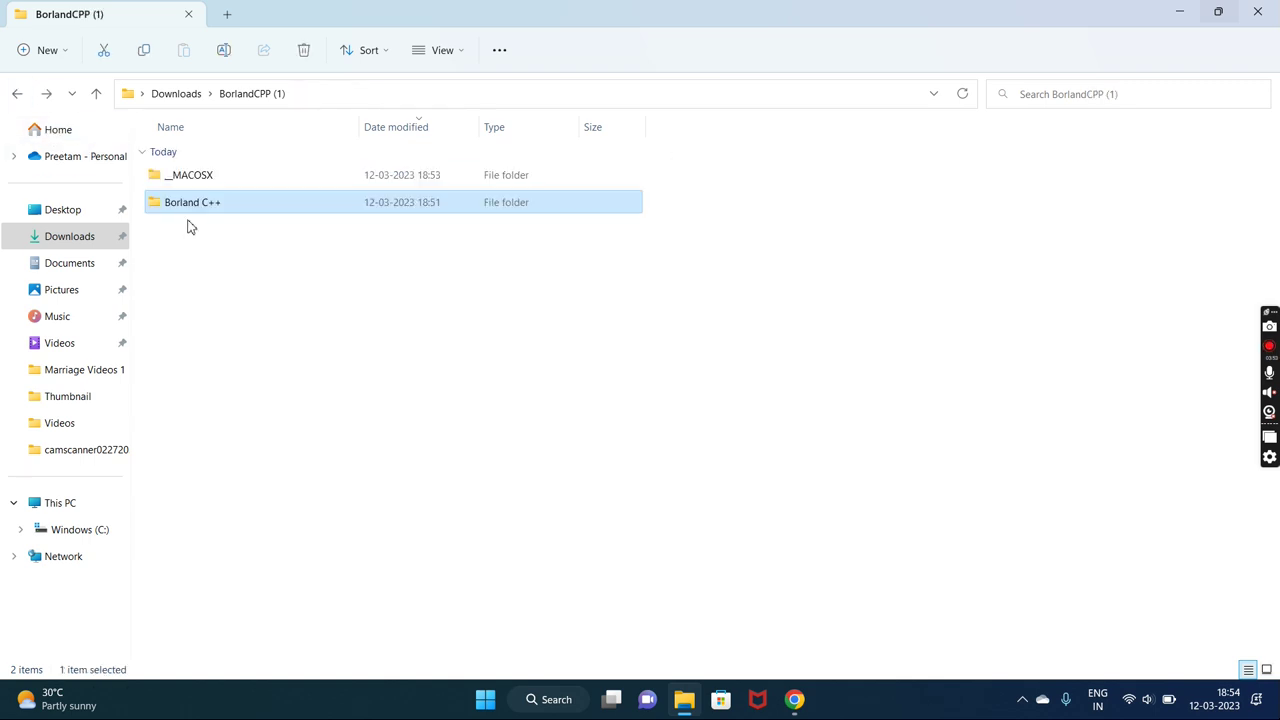
pyautogui.rightClick(208, 210)
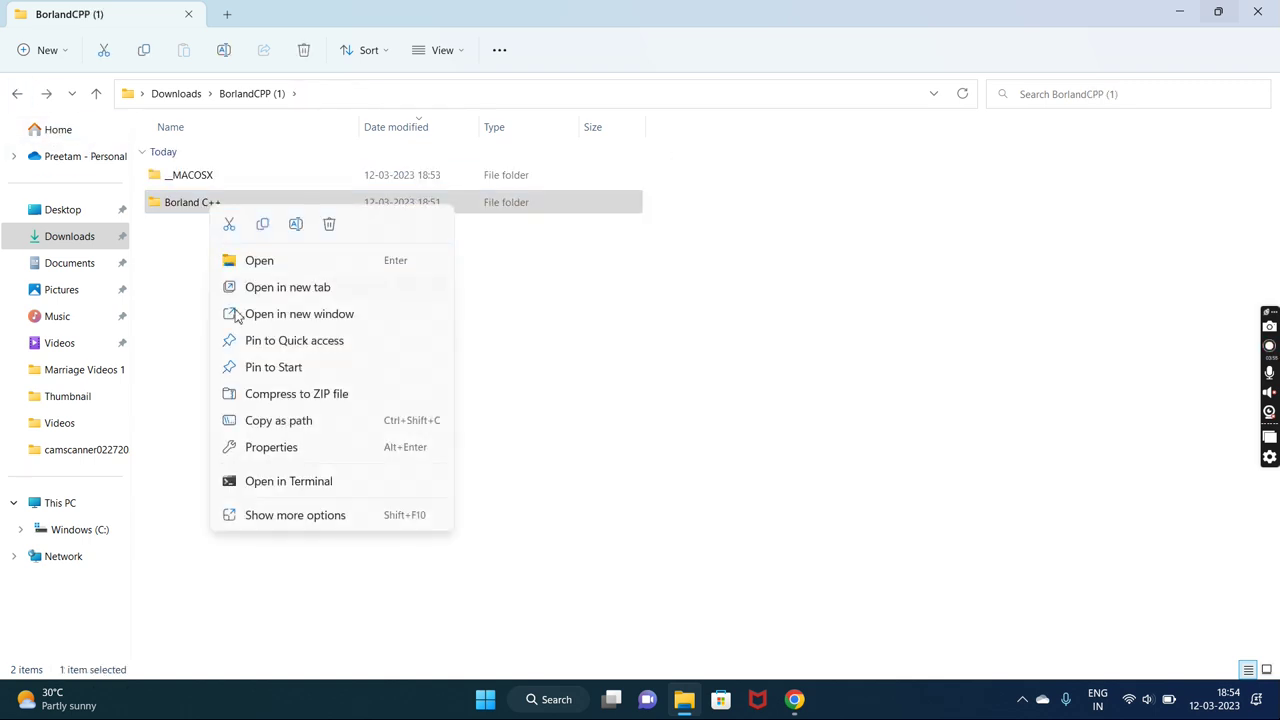
pyautogui.click(263, 226)
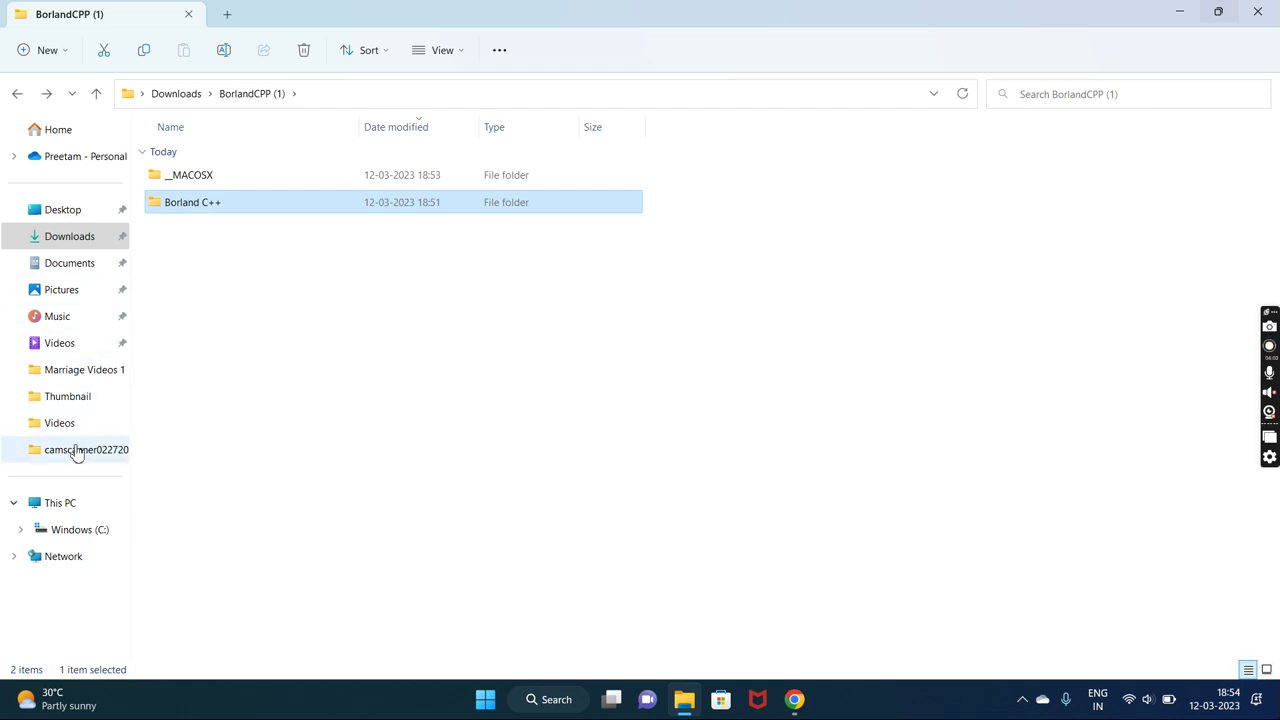
# Step: Paste the copied Borland C++ folder into the root of the Windows (C:) drive
pyautogui.click(74, 508)
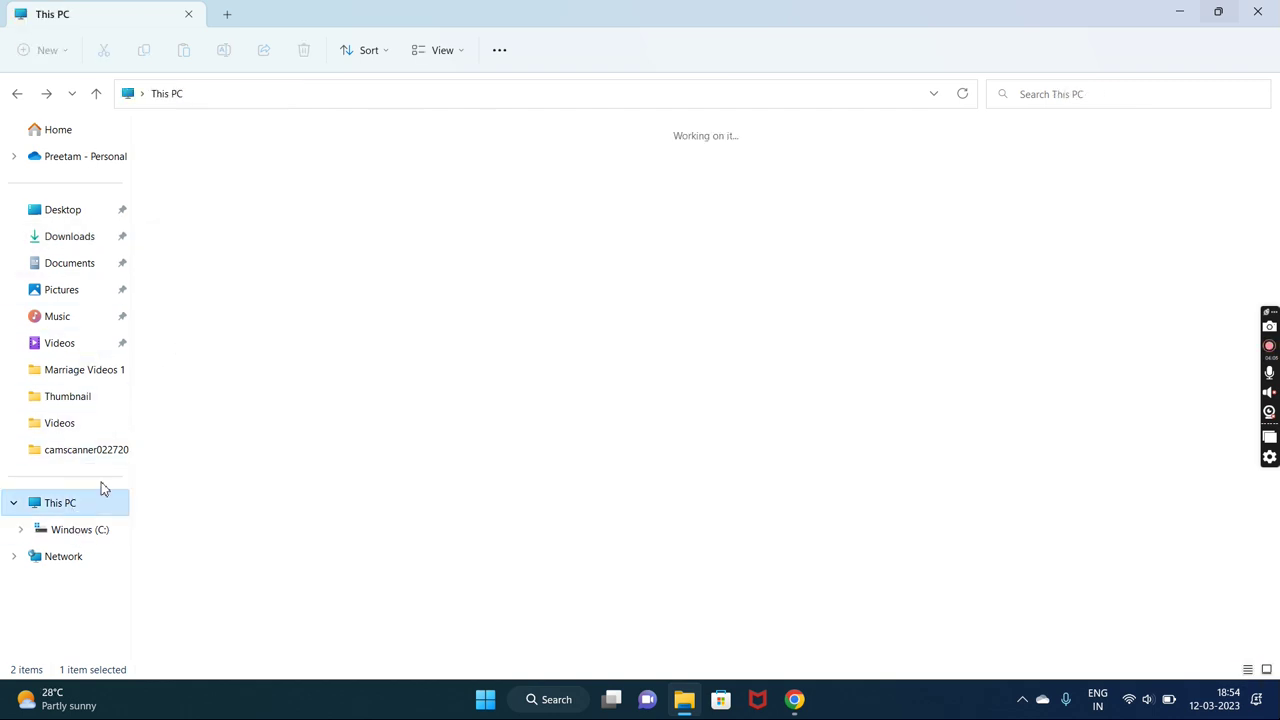
pyautogui.doubleClick(229, 186)
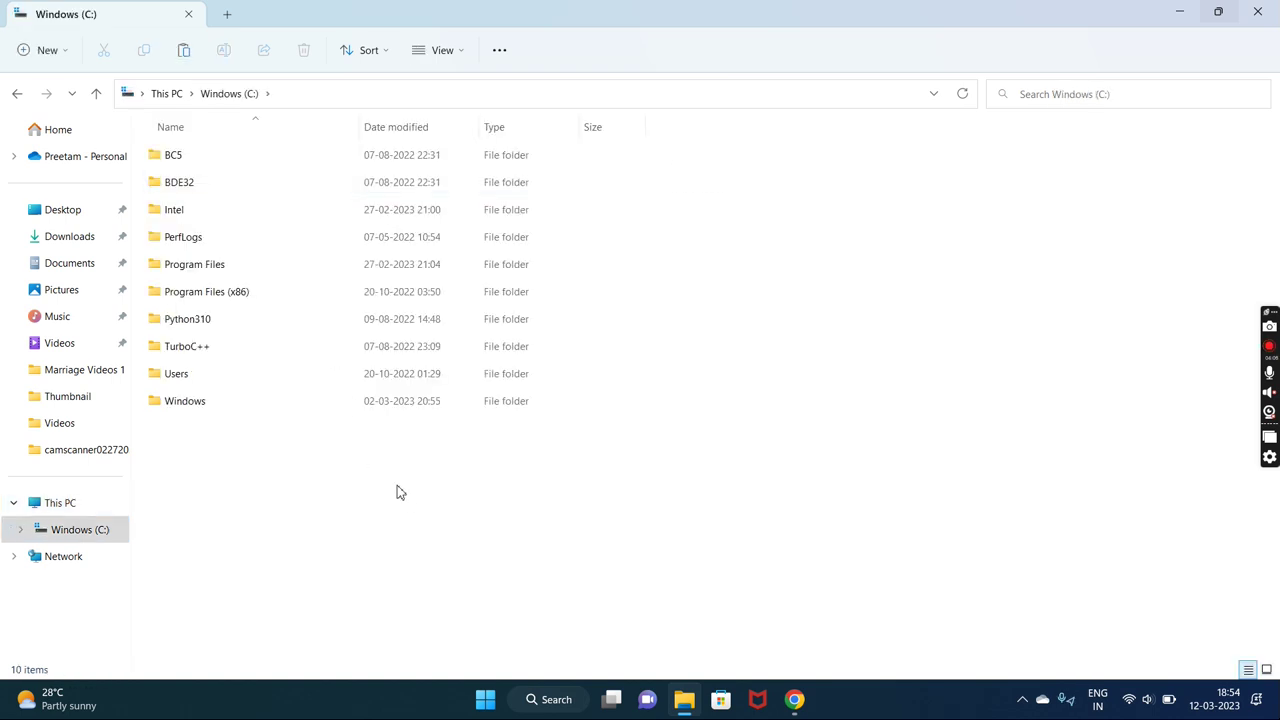
pyautogui.rightClick(317, 478)
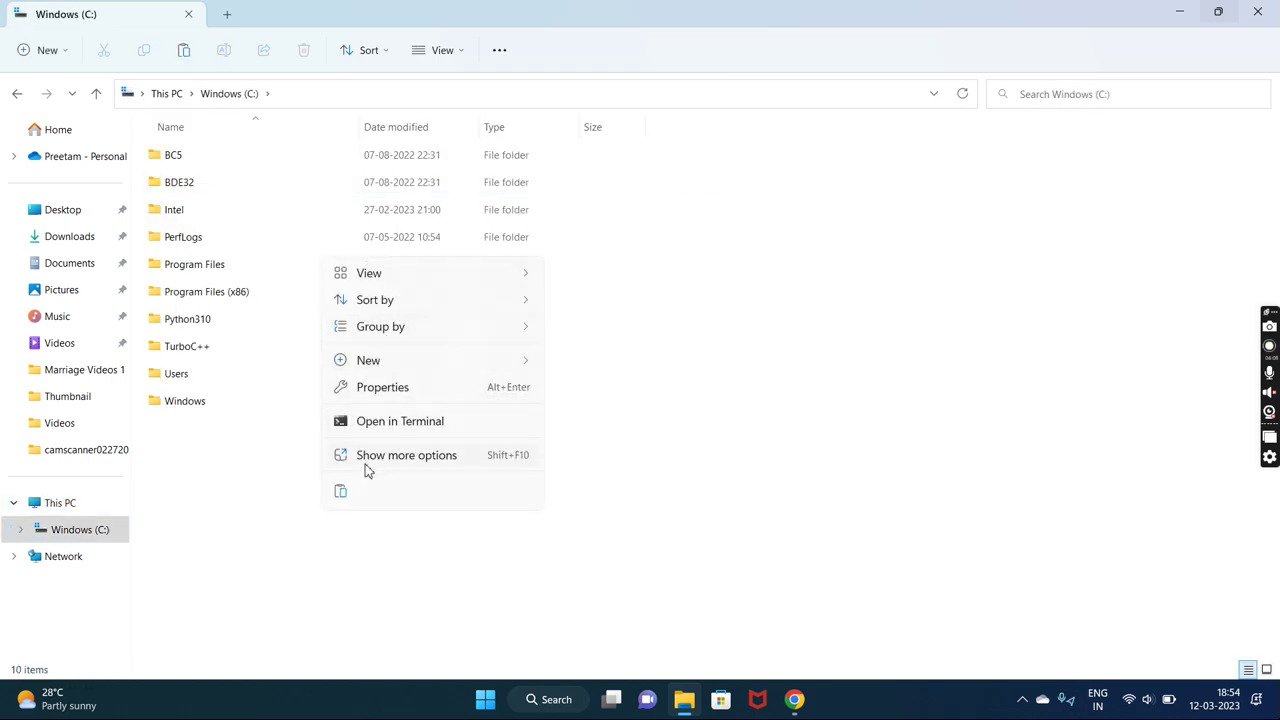
pyautogui.click(340, 495)
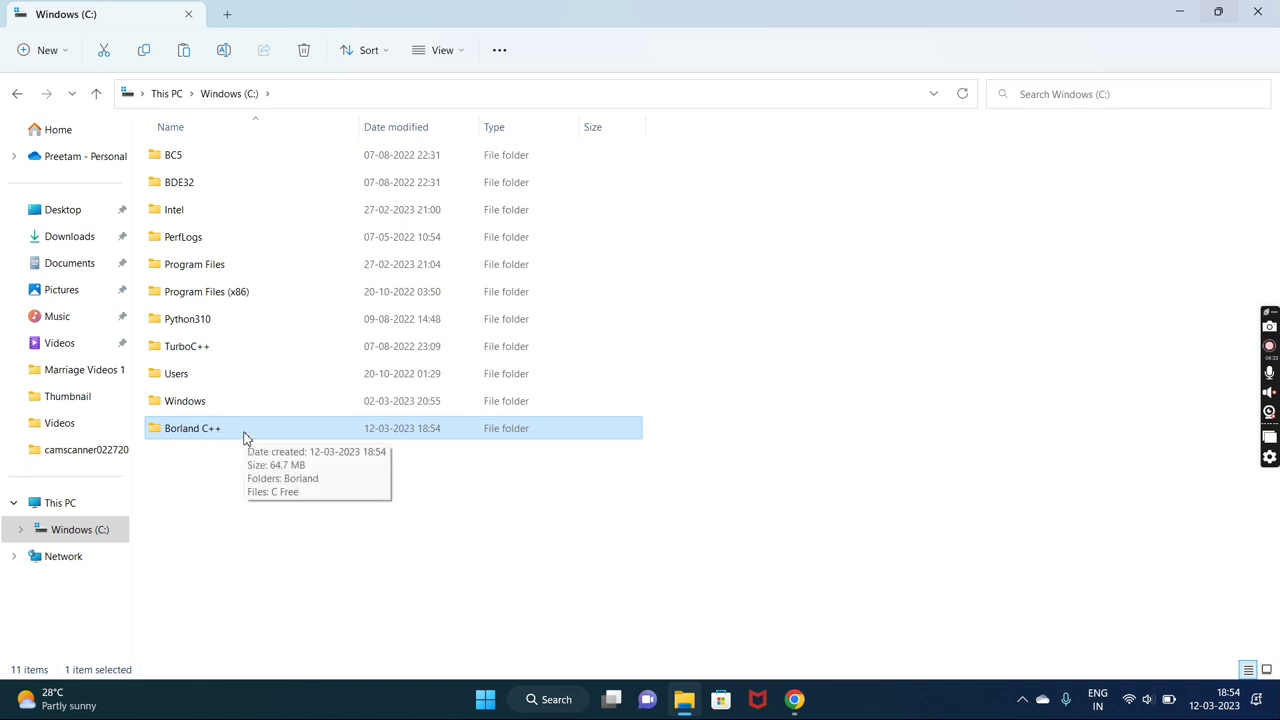
# Step: Run the C Free installer from the Borland C++ folder on drive C with English as the setup language
pyautogui.doubleClick(246, 437)
pyautogui.click(230, 183)
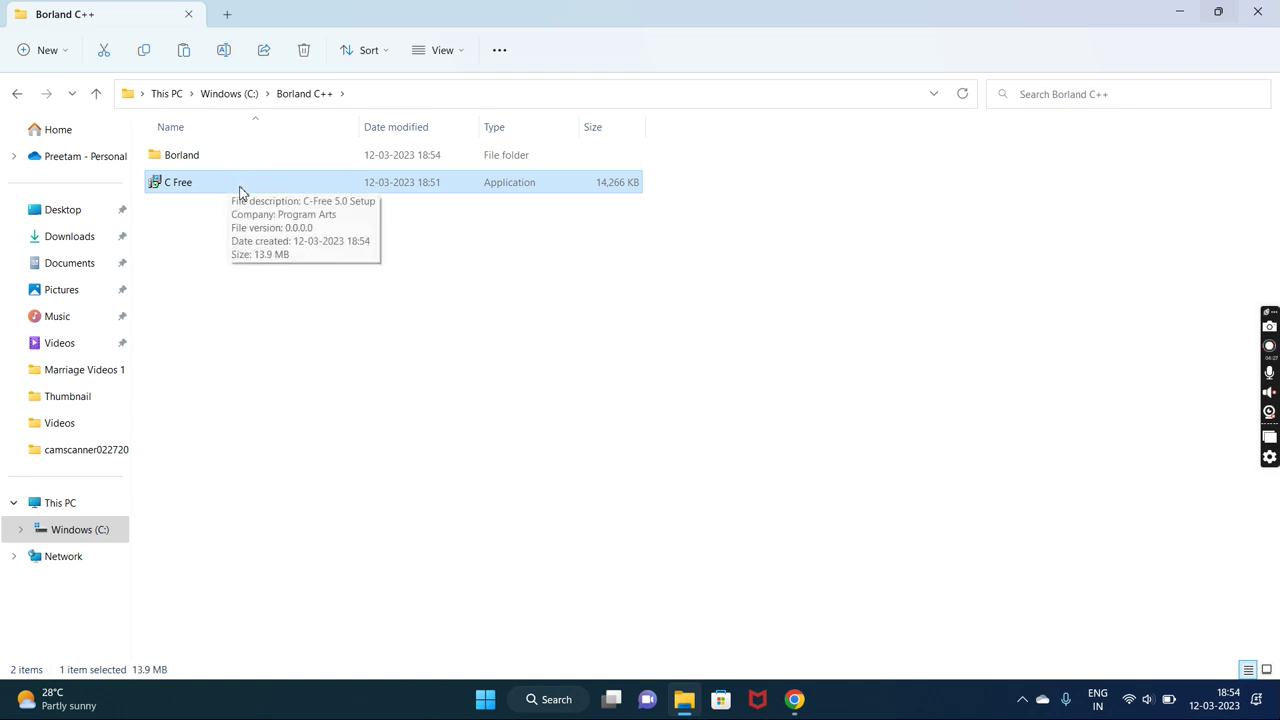
pyautogui.doubleClick(263, 193)
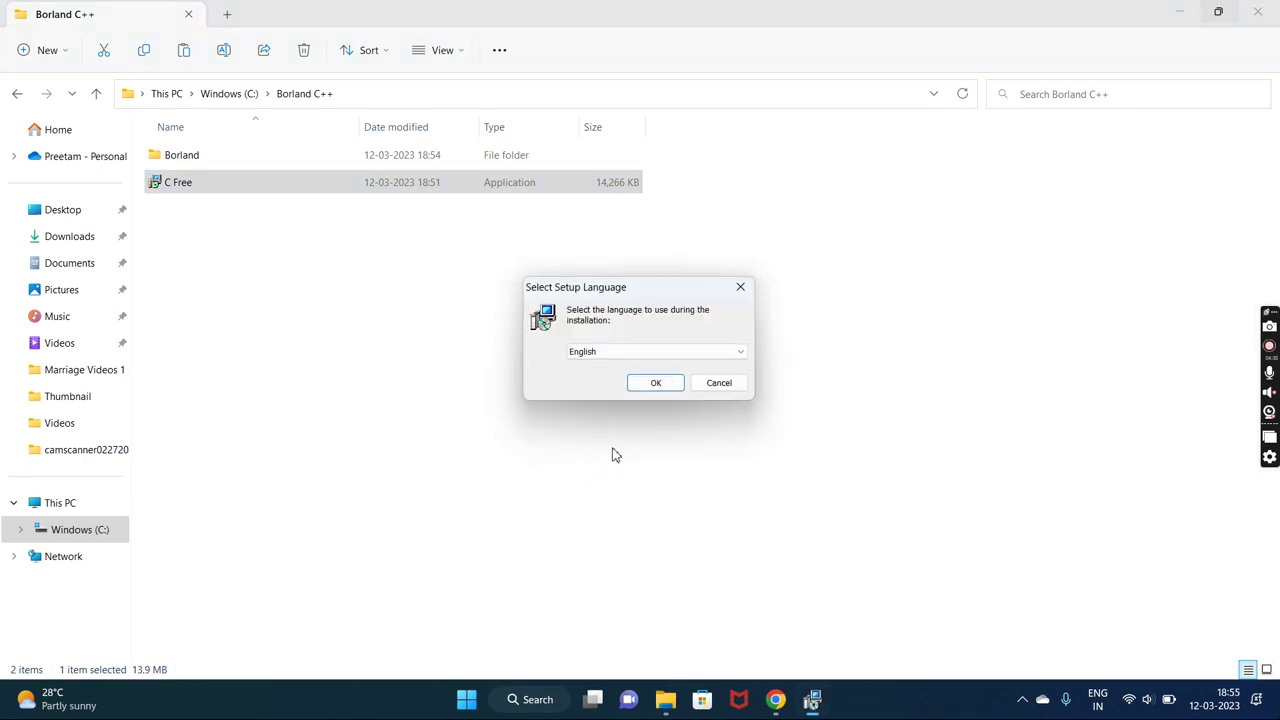
pyautogui.click(655, 383)
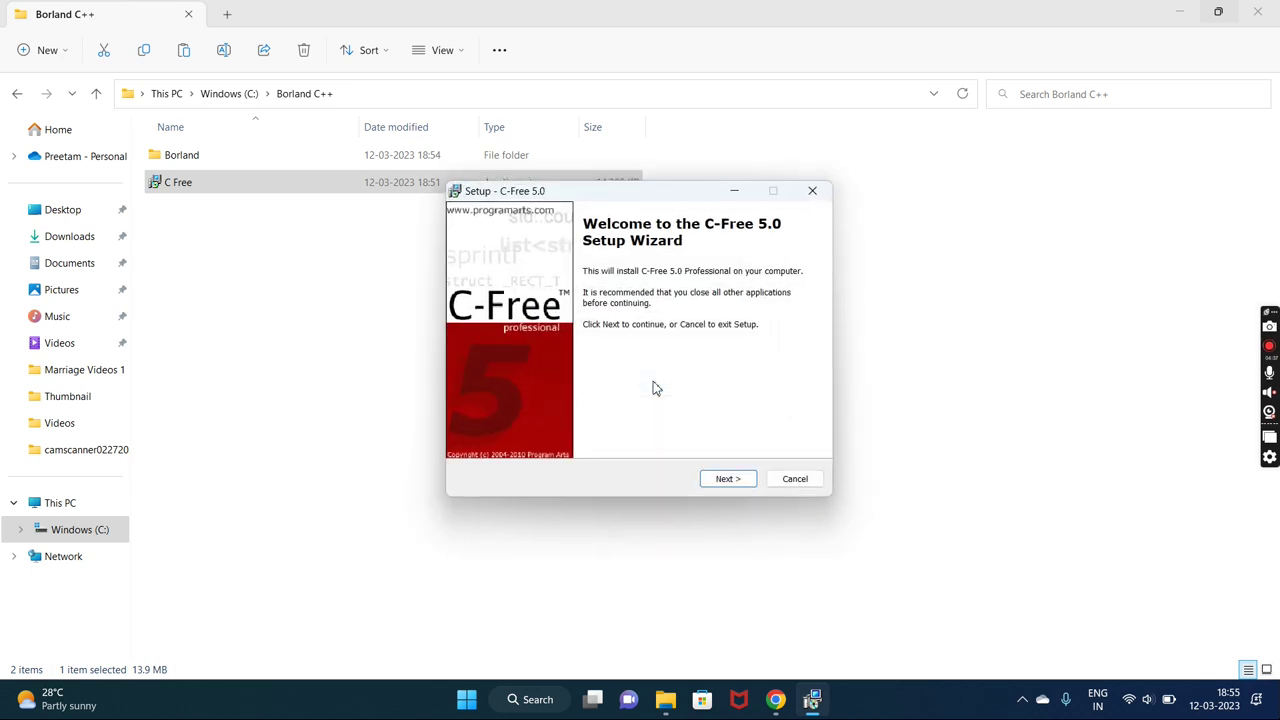
# Step: Accept the license agreement and keep C:\Program Files (x86)\C-Free 5 as destination and C-Free 5 as Start Menu folder
pyautogui.click(728, 478)
pyautogui.click(508, 430)
pyautogui.click(730, 480)
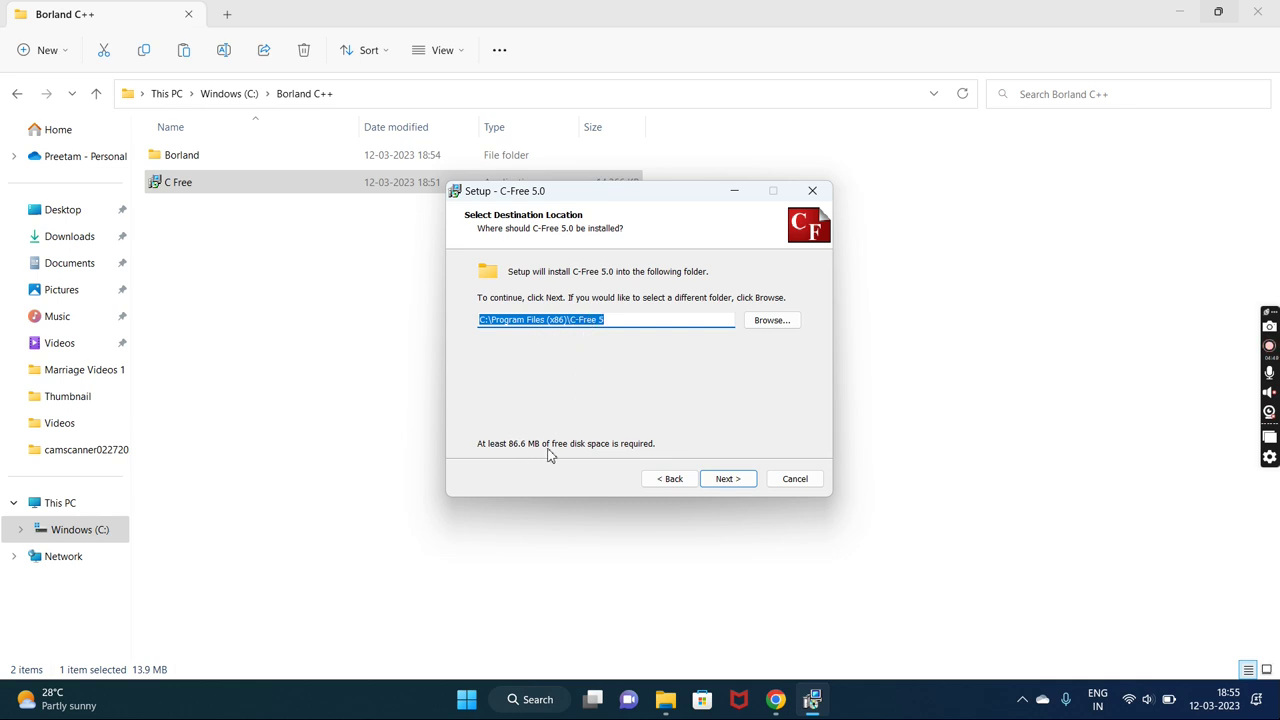
pyautogui.click(728, 479)
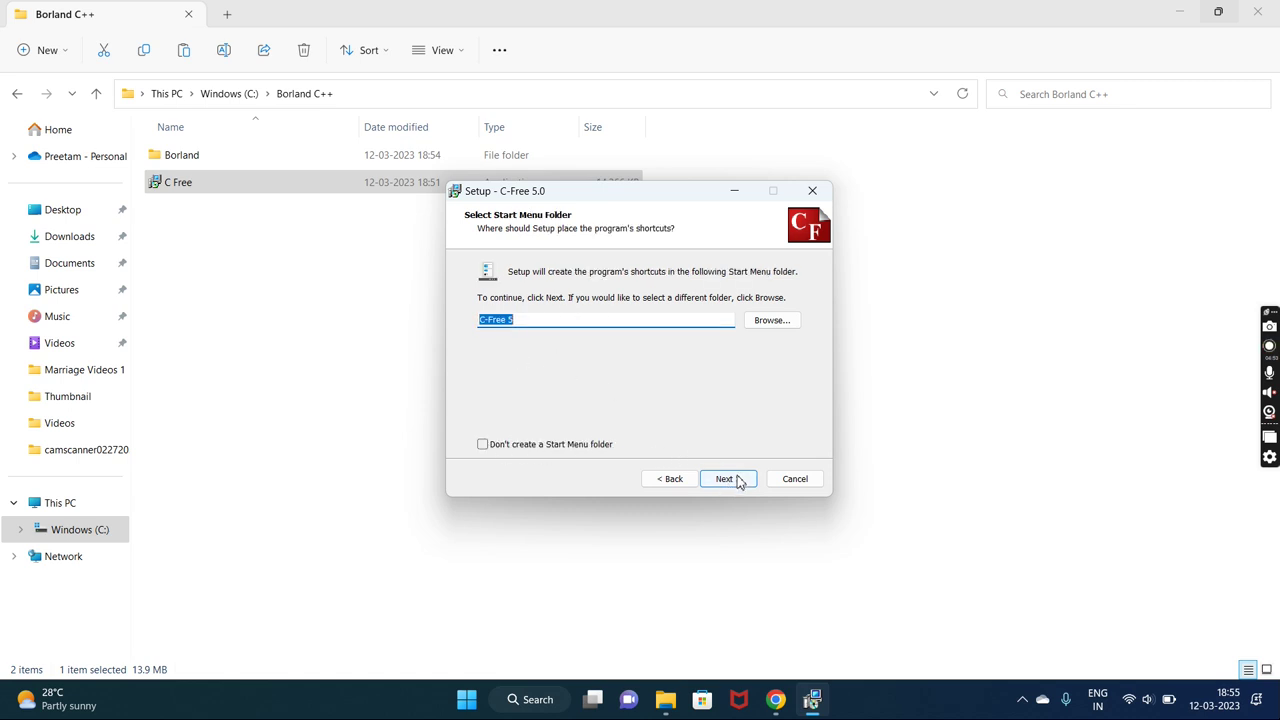
pyautogui.click(739, 482)
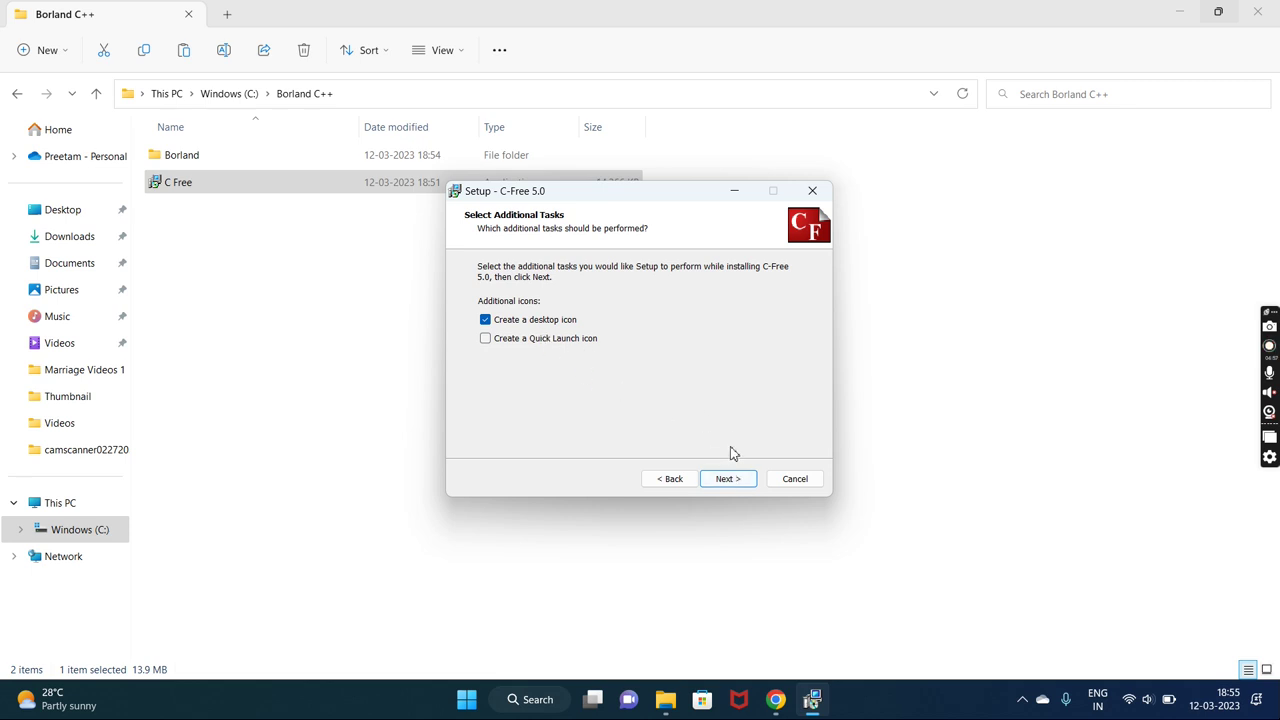
# Step: Install C-Free 5.0 with a desktop icon and finish setup with the option to launch C-Free
pyautogui.click(728, 477)
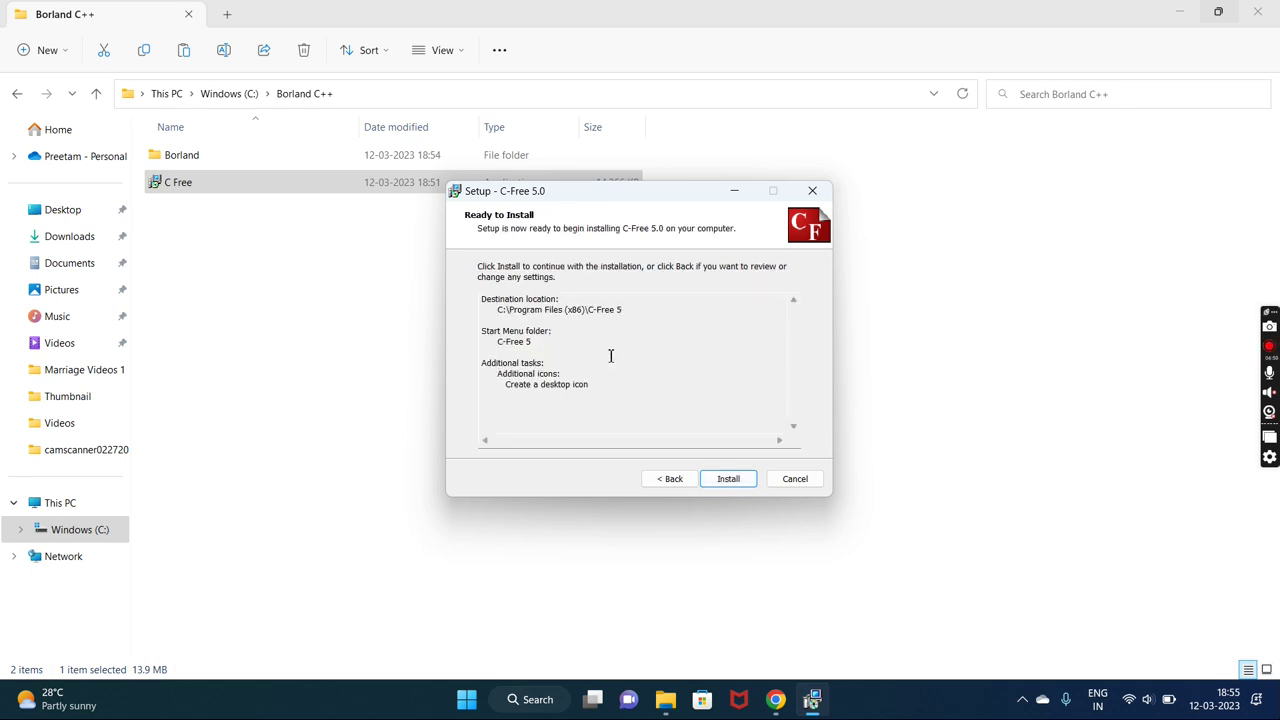
pyautogui.click(728, 479)
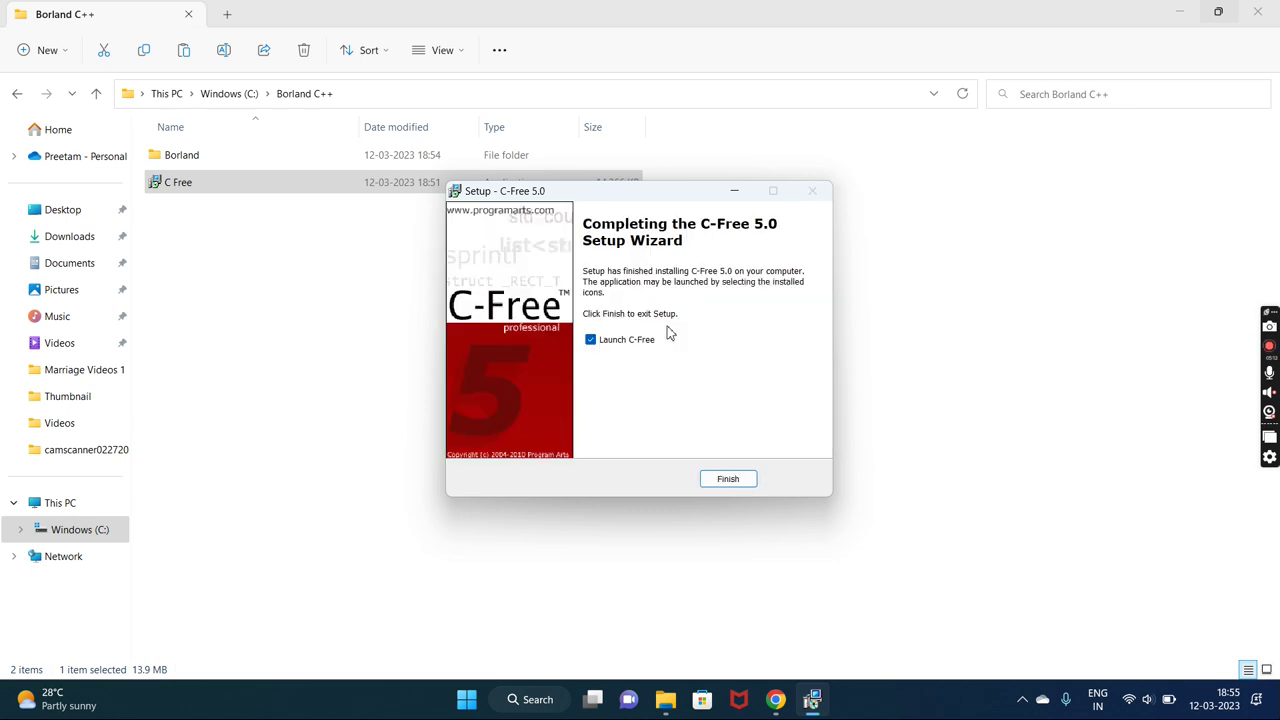
pyautogui.click(748, 480)
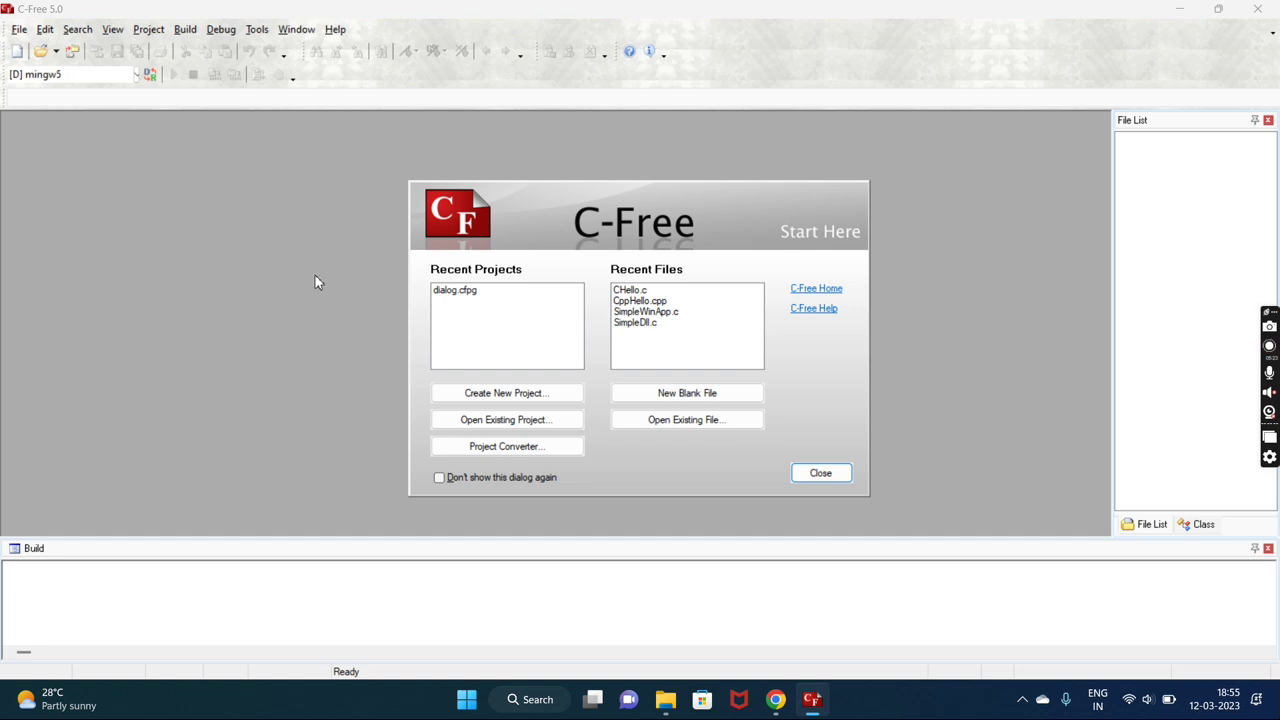
# Step: Open the sample program CHello.c from the recent files in the start dialog
pyautogui.click(633, 292)
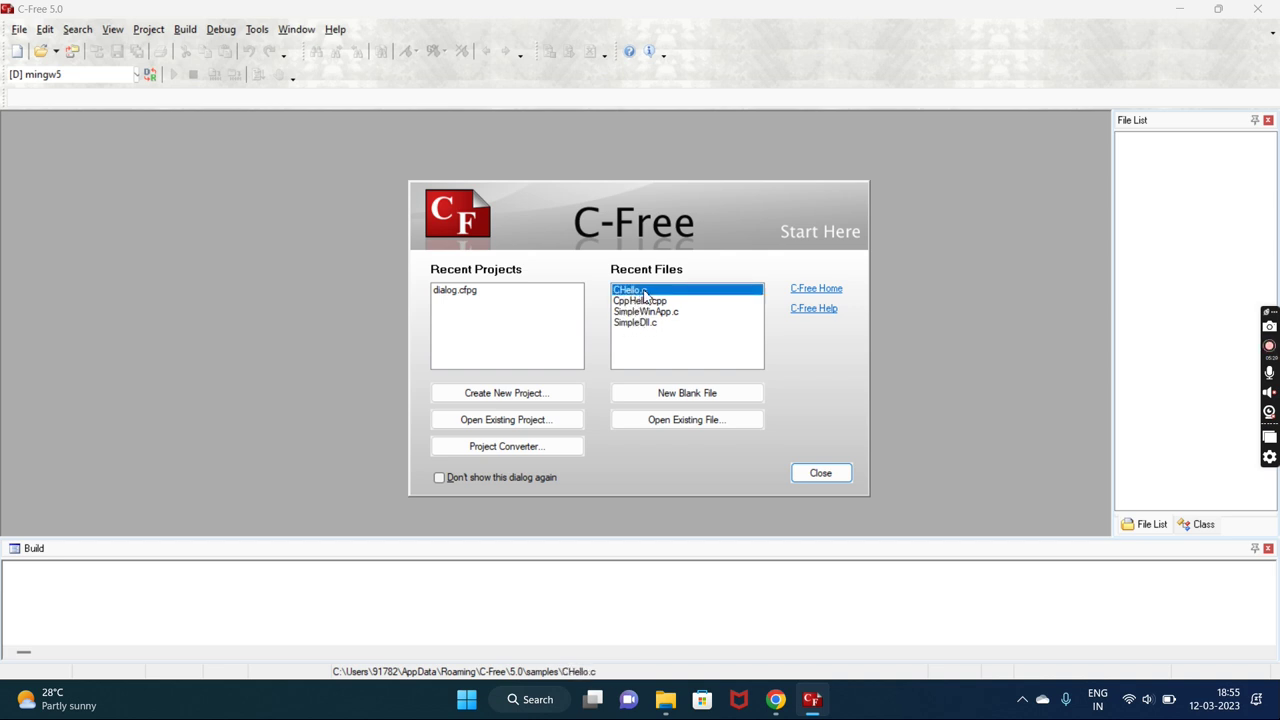
pyautogui.doubleClick(643, 290)
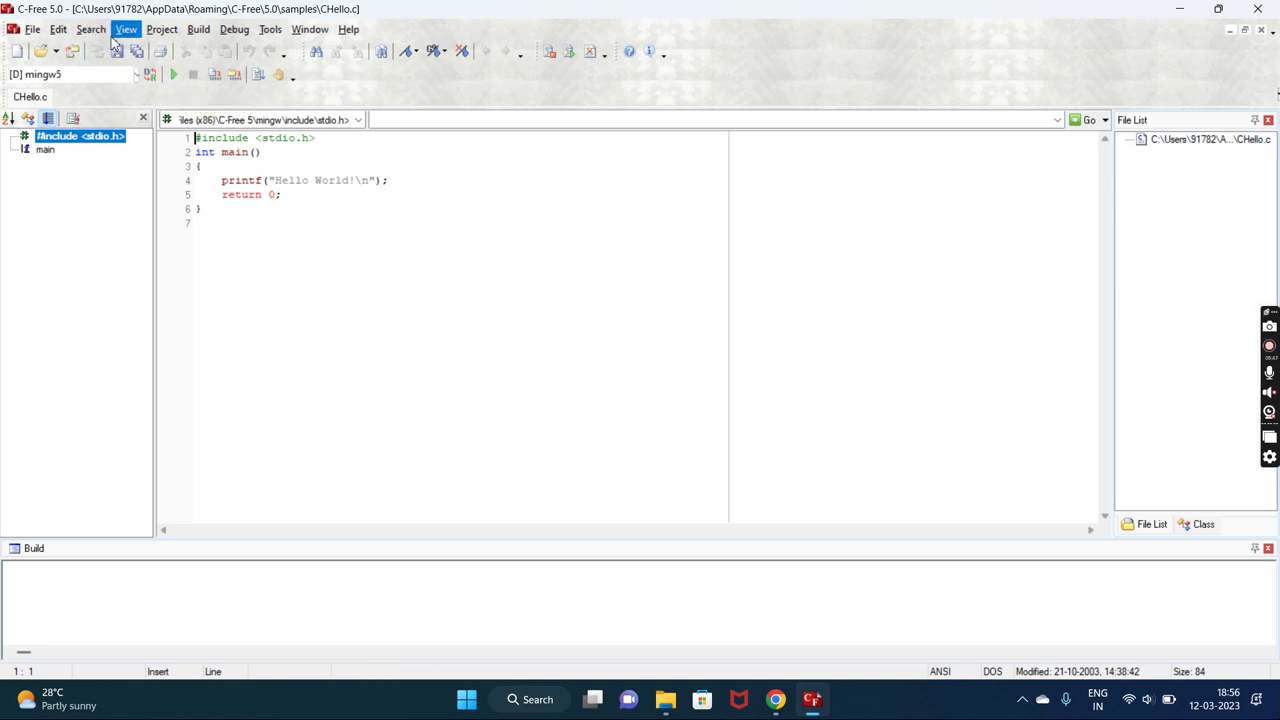
pyautogui.click(297, 32)
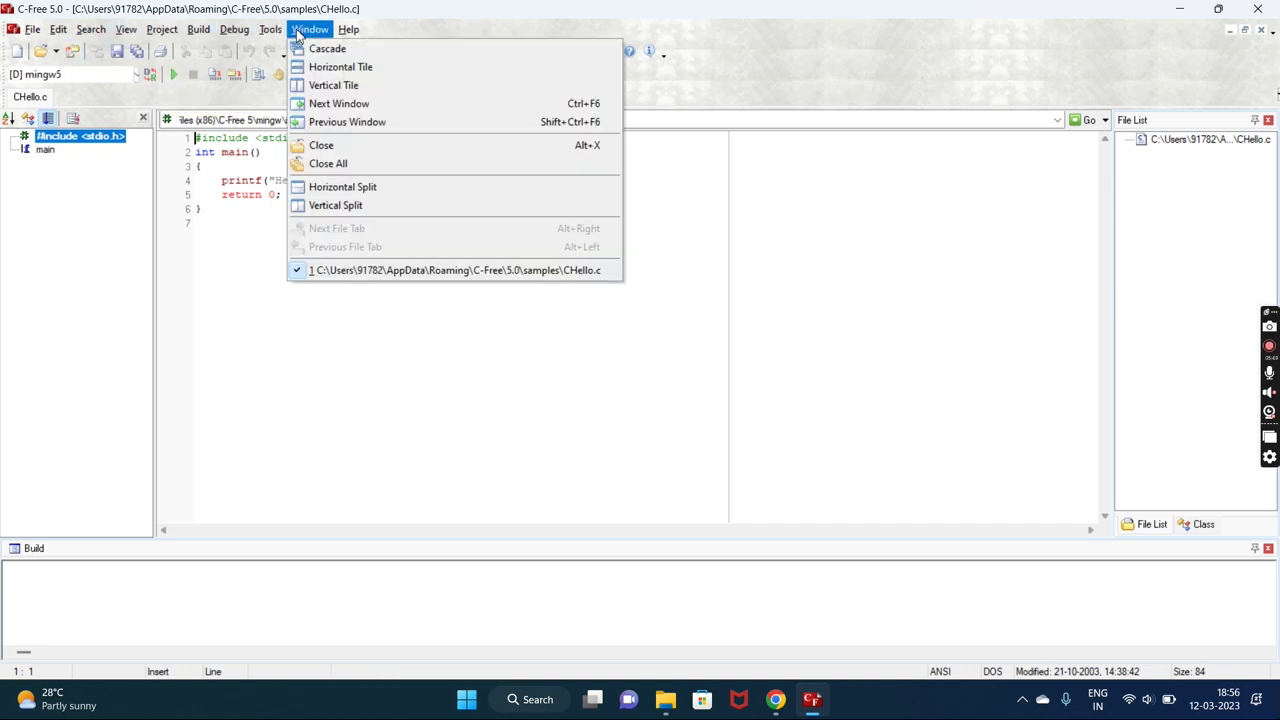
pyautogui.moveTo(125, 32)
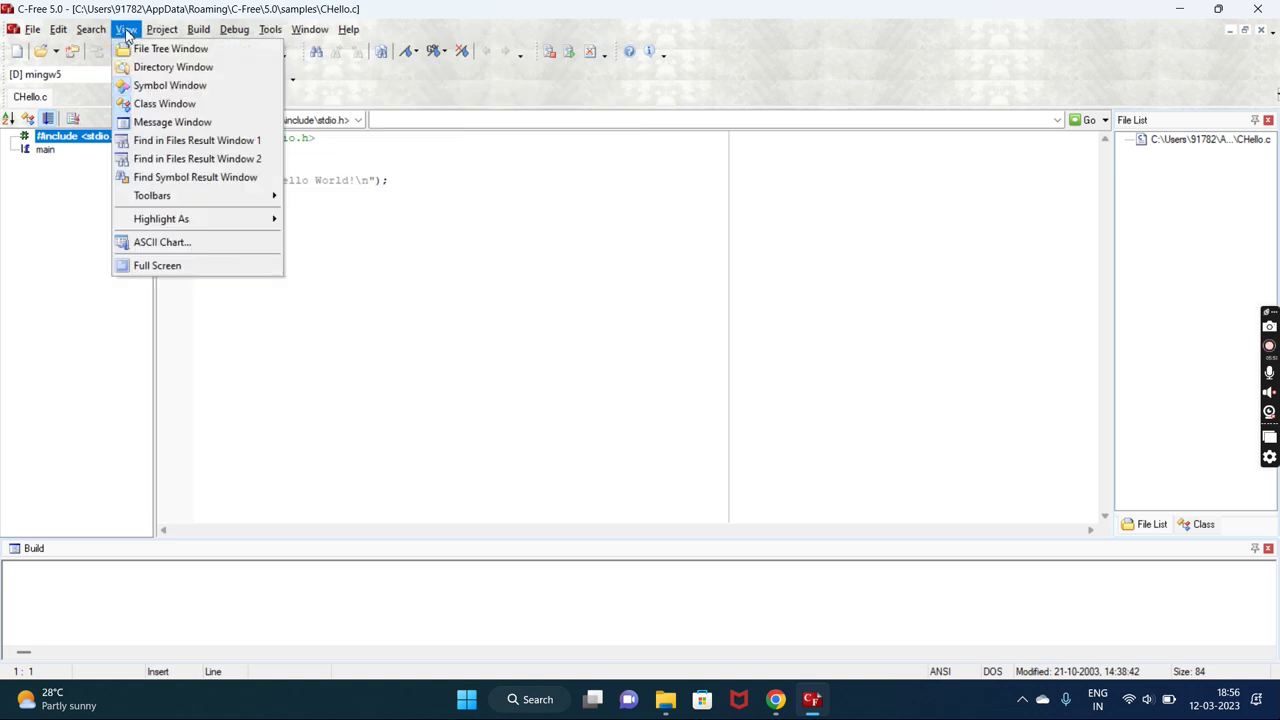
pyautogui.moveTo(60, 35)
pyautogui.moveTo(162, 38)
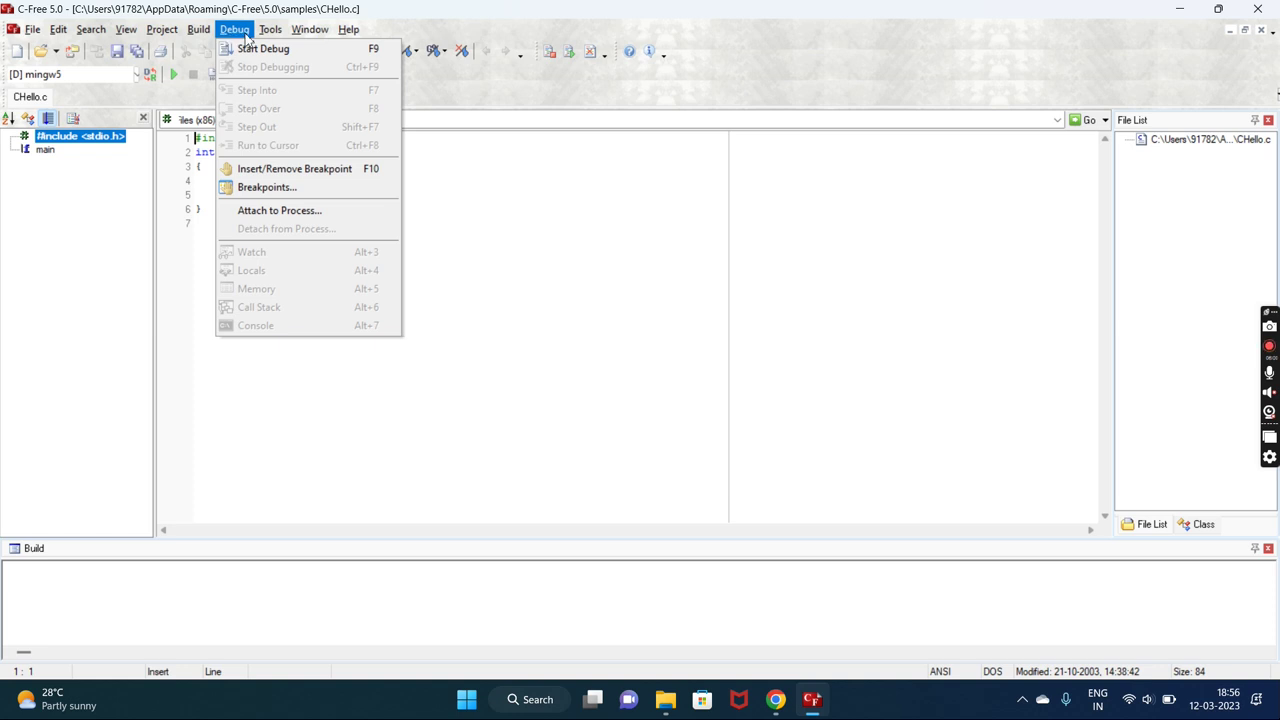
pyautogui.moveTo(270, 38)
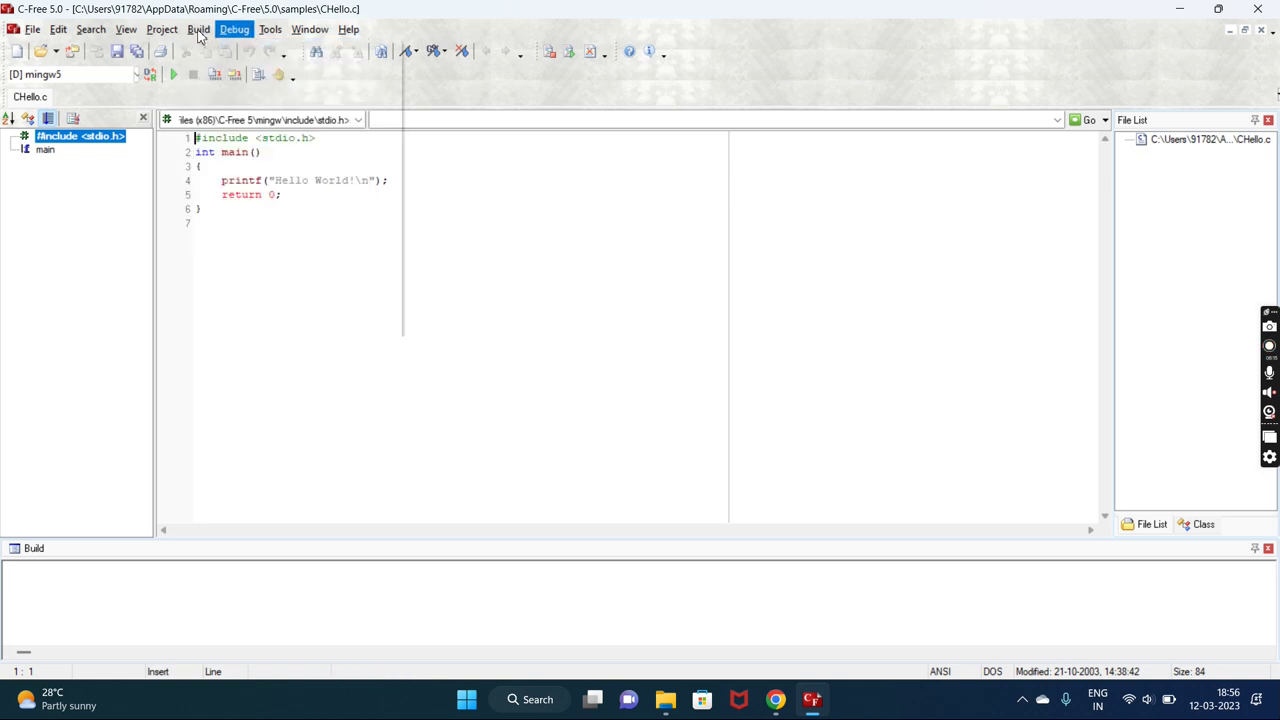
pyautogui.click(180, 302)
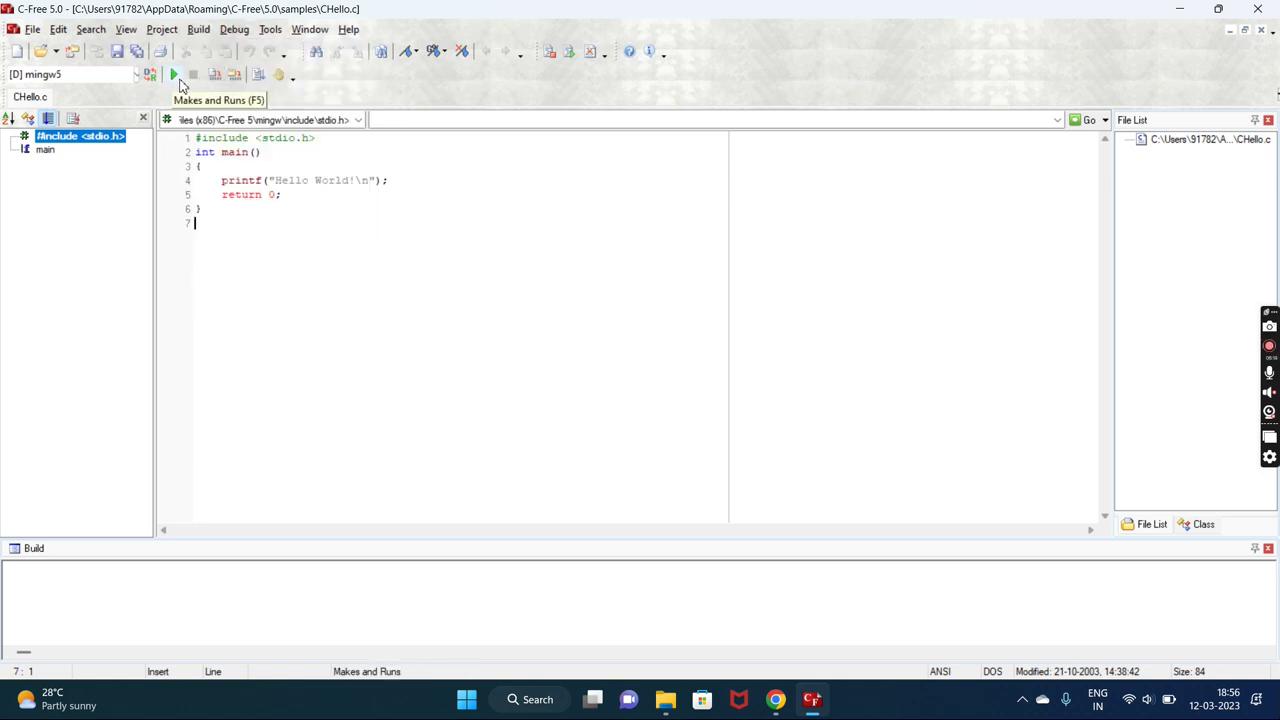
# Step: Make and run CHello.c, and dismiss the program's console window once it has finished
pyautogui.click(180, 83)
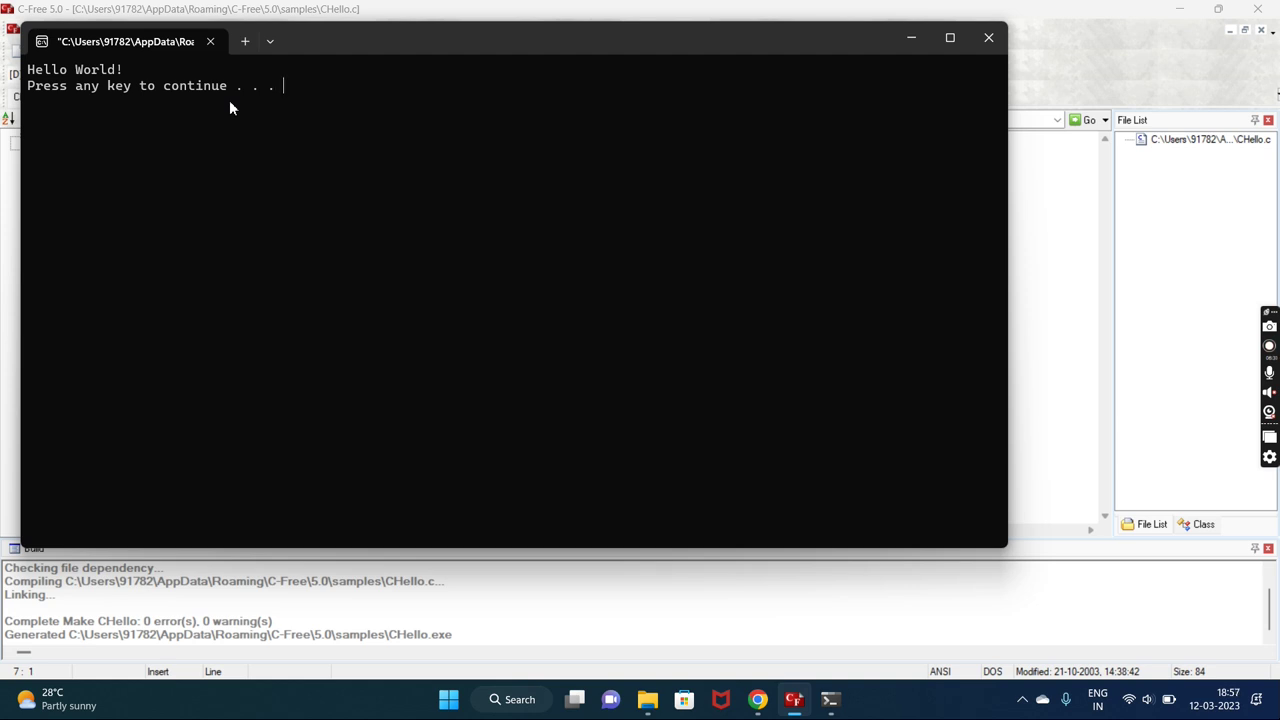
pyautogui.press('Return')
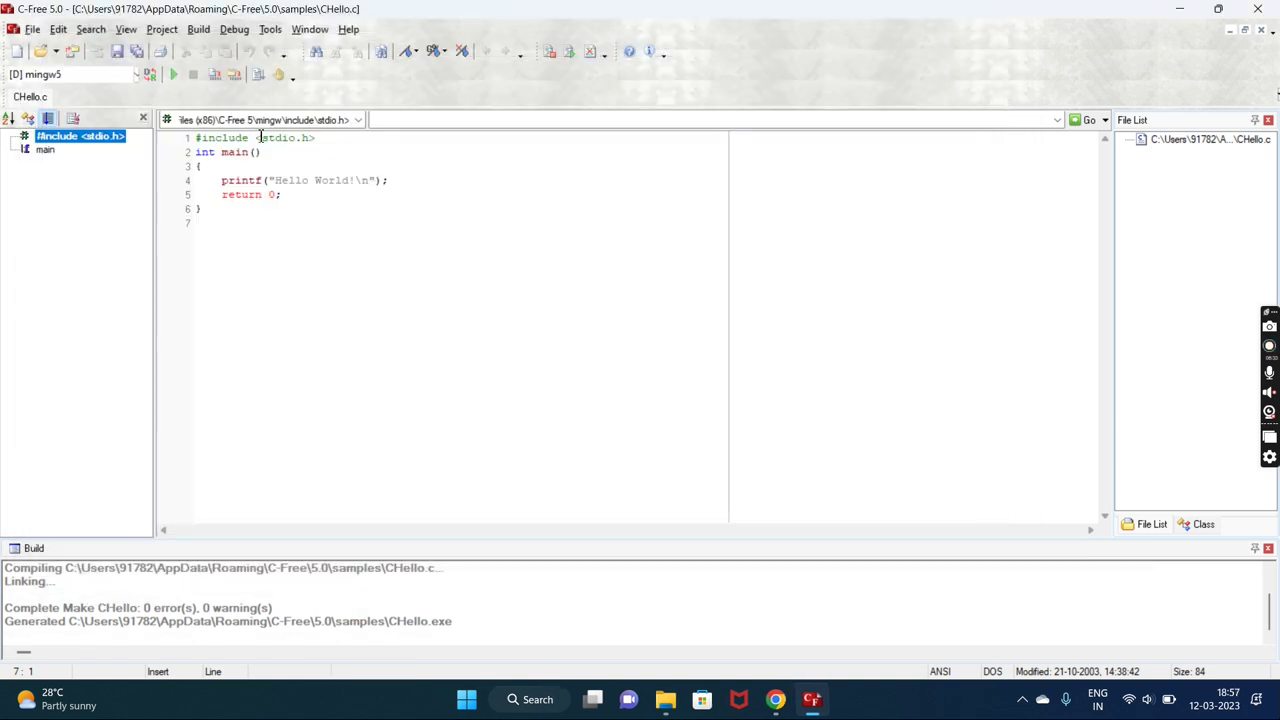